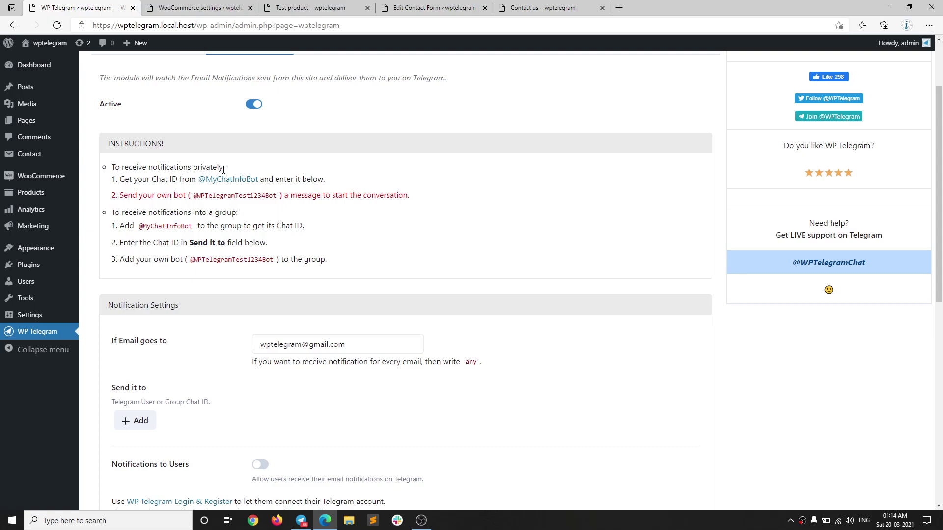
scroll(211, 177, "up", 2)
left_click_drag(101, 175, 458, 176)
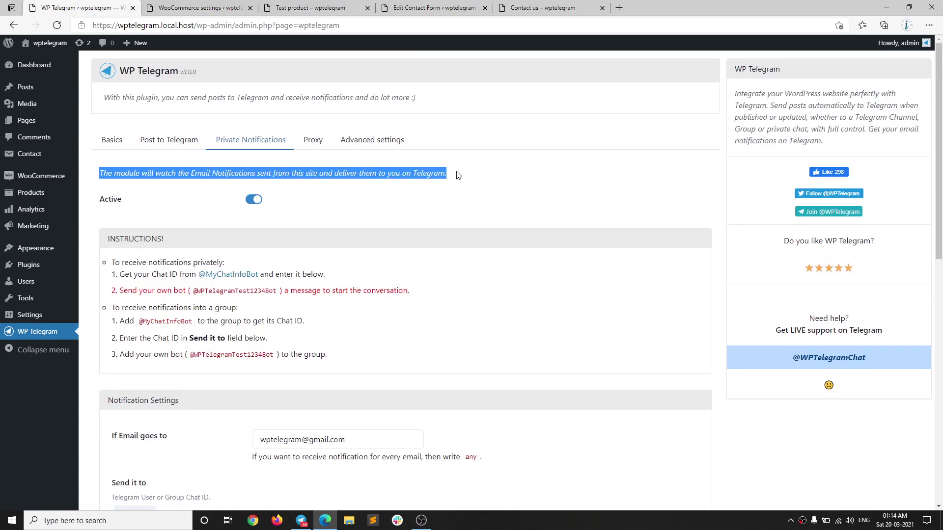
left_click(458, 175)
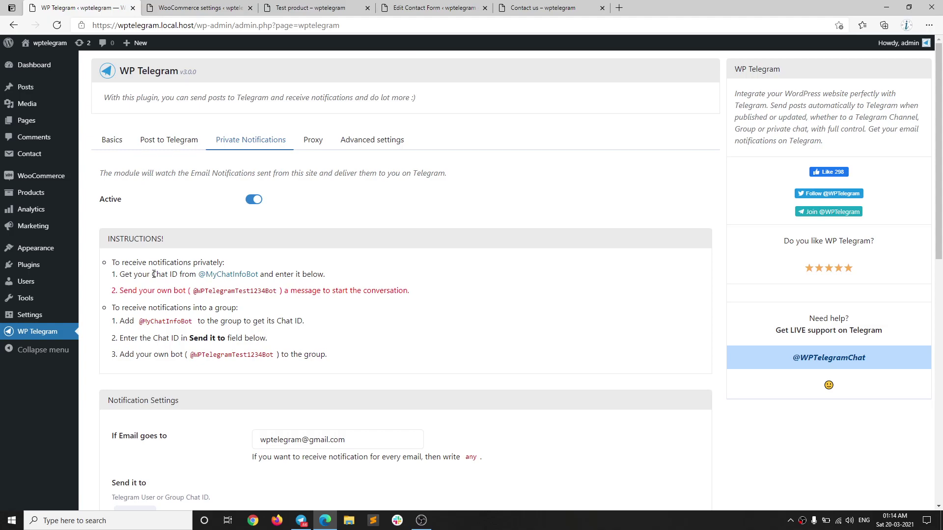
left_click_drag(152, 274, 177, 275)
left_click_drag(257, 275, 198, 276)
right_click(214, 276)
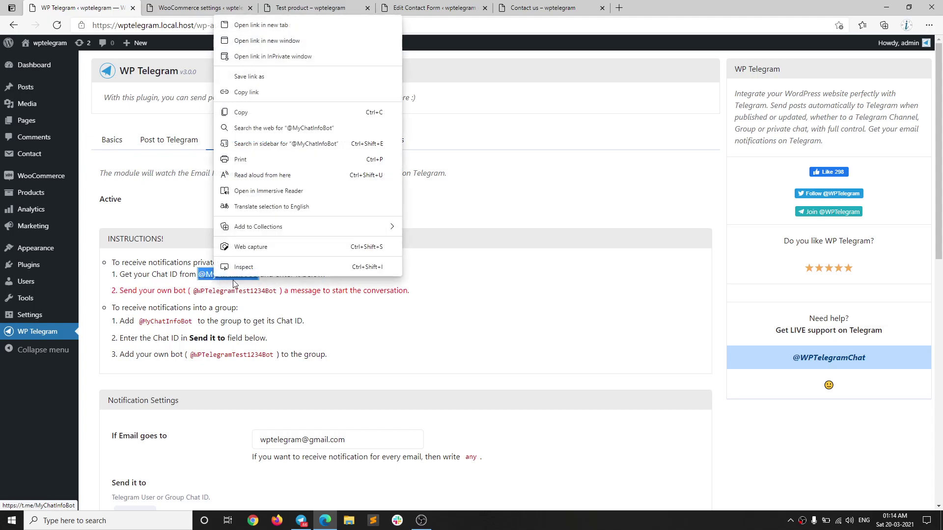
left_click(240, 112)
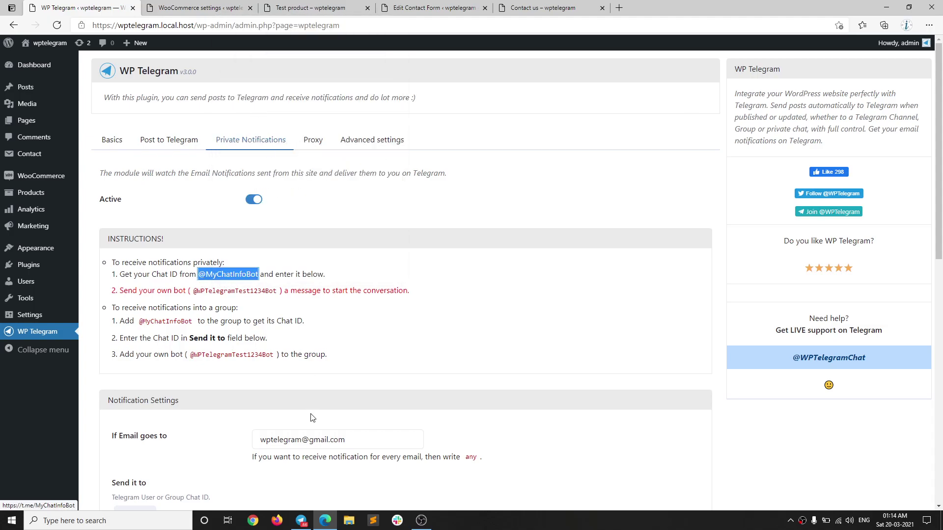
Search Telegram for MyChatInfoBot and start a conversation with it
left_click(301, 520)
right_click(247, 122)
left_click(252, 199)
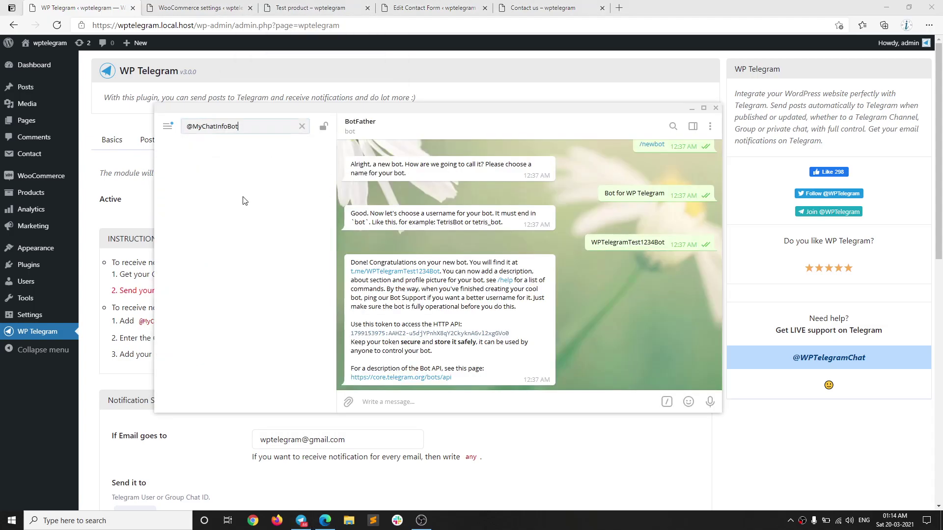
left_click(219, 175)
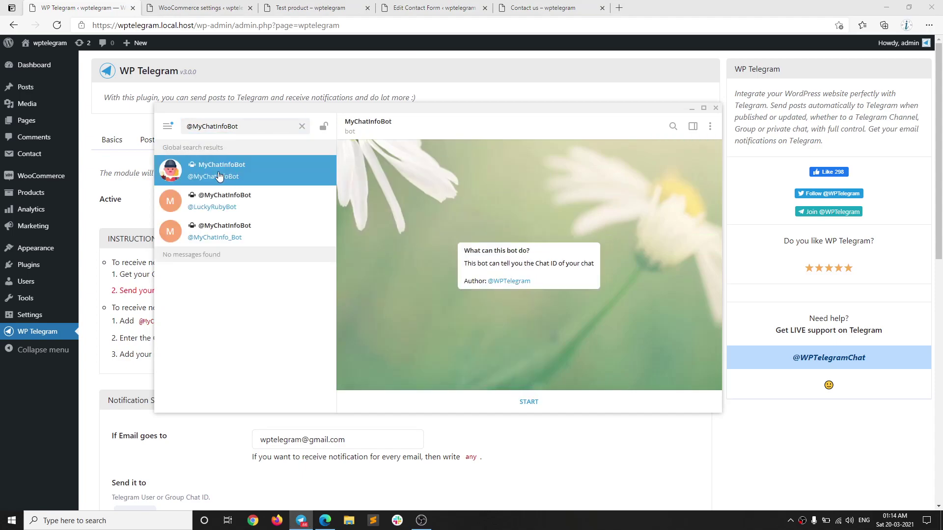
left_click(530, 401)
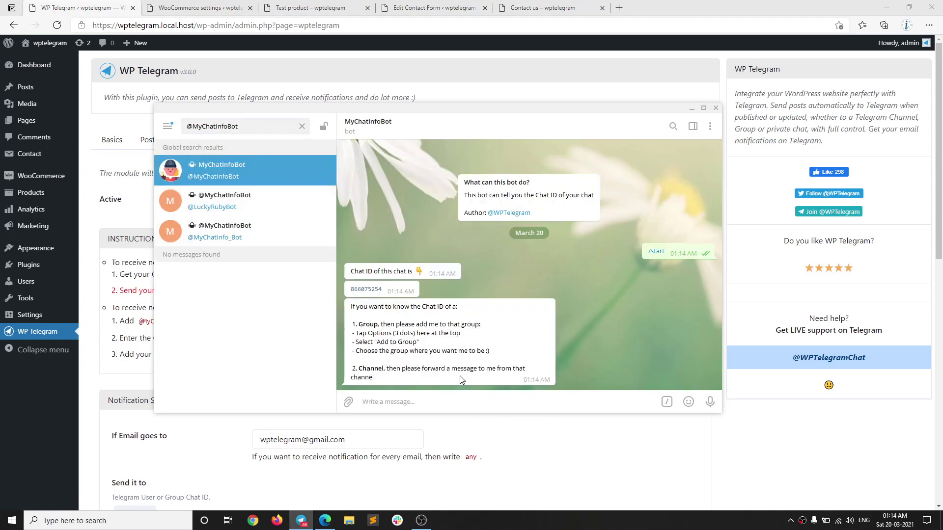
Copy the chat ID from MyChatInfoBot's reply
left_click_drag(383, 292, 348, 290)
left_click(389, 293)
right_click(389, 294)
left_click(408, 337)
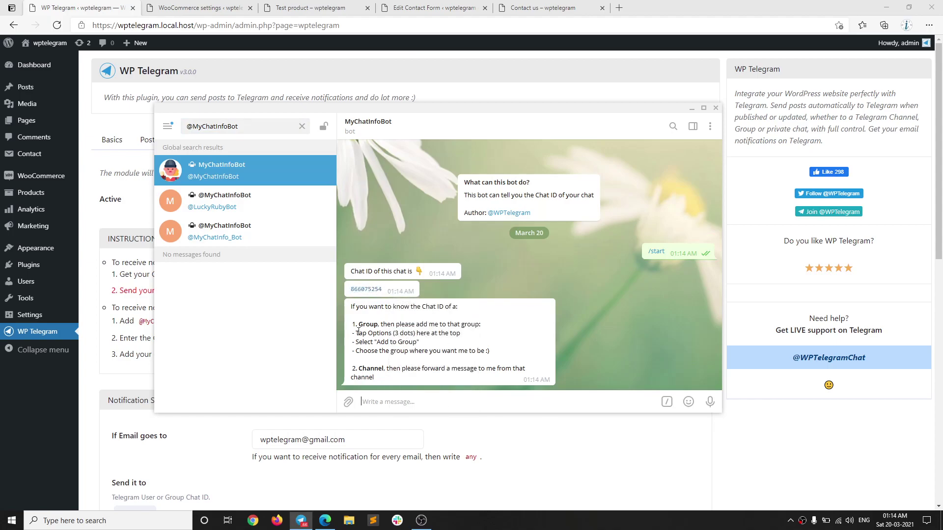
Add a Send it to recipient row holding the copied chat ID
left_click(136, 303)
scroll(147, 295, "down", 4)
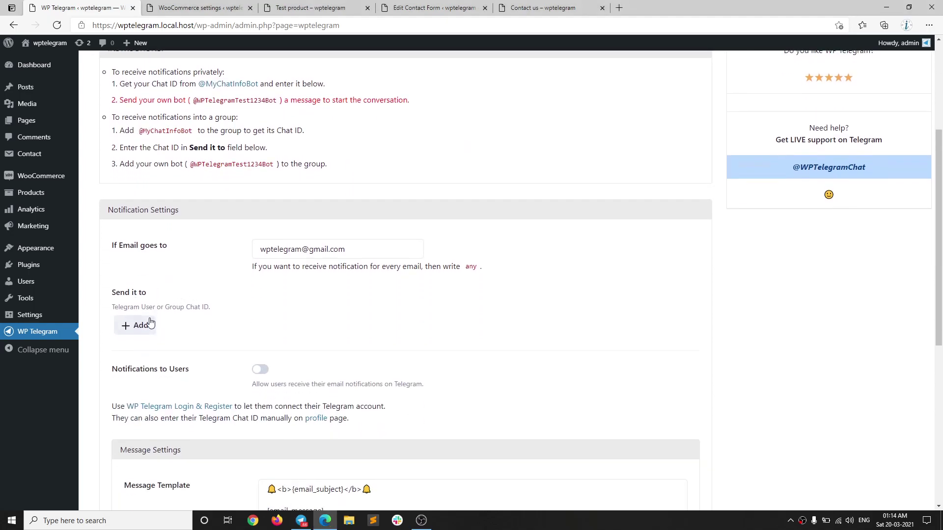
left_click_drag(148, 293, 112, 292)
left_click(130, 325)
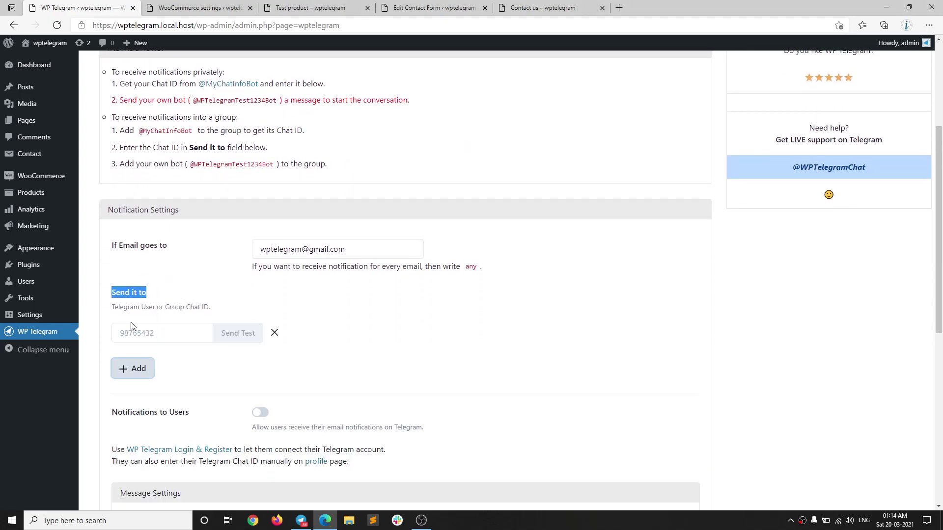
right_click(160, 330)
left_click(202, 197)
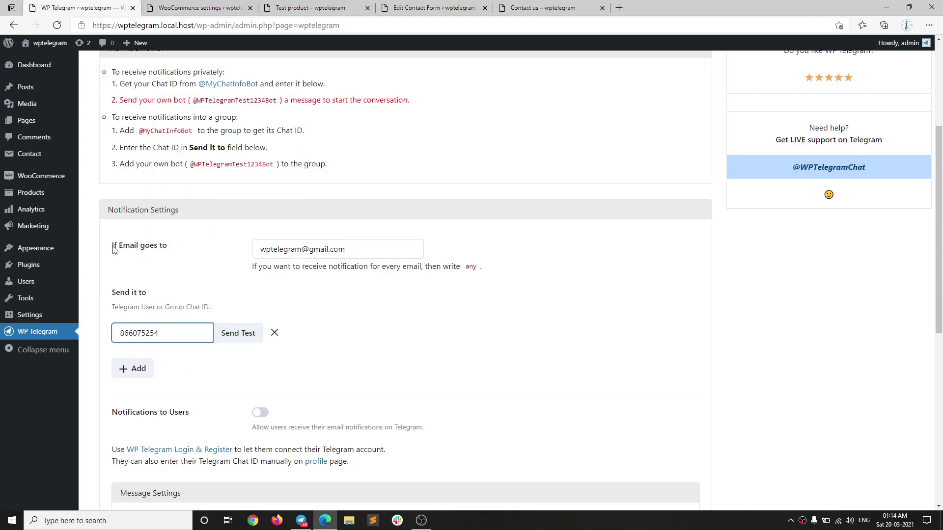
Review the watched If Email goes to address and the entered chat ID
left_click_drag(113, 249, 167, 249)
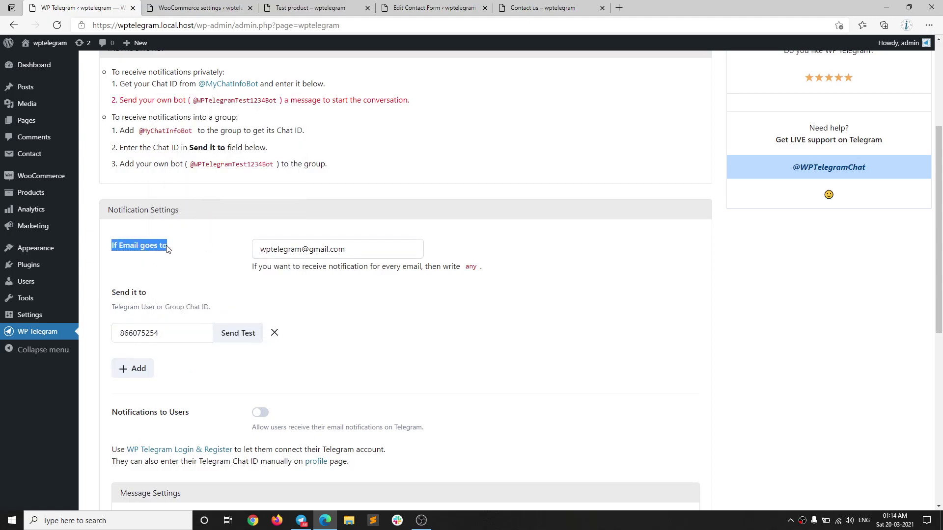
left_click_drag(262, 254, 349, 254)
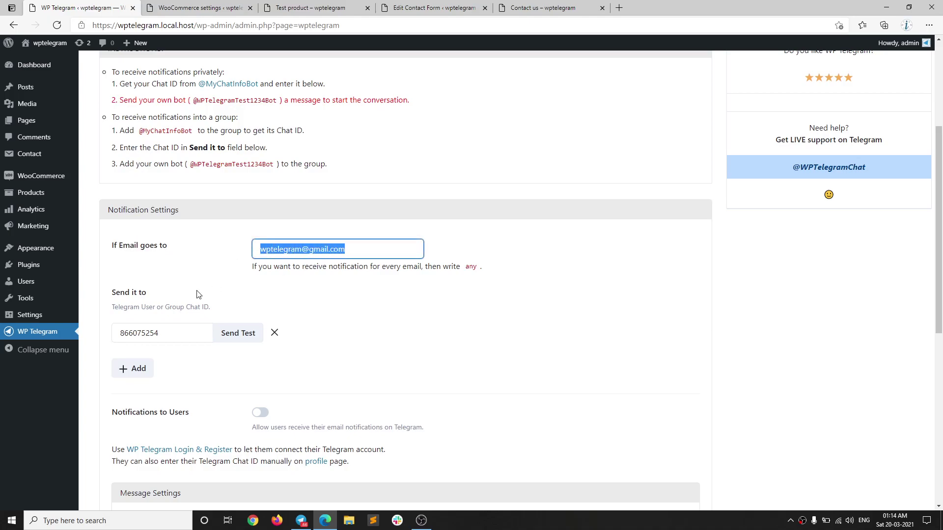
left_click_drag(197, 294, 118, 336)
left_click(195, 364)
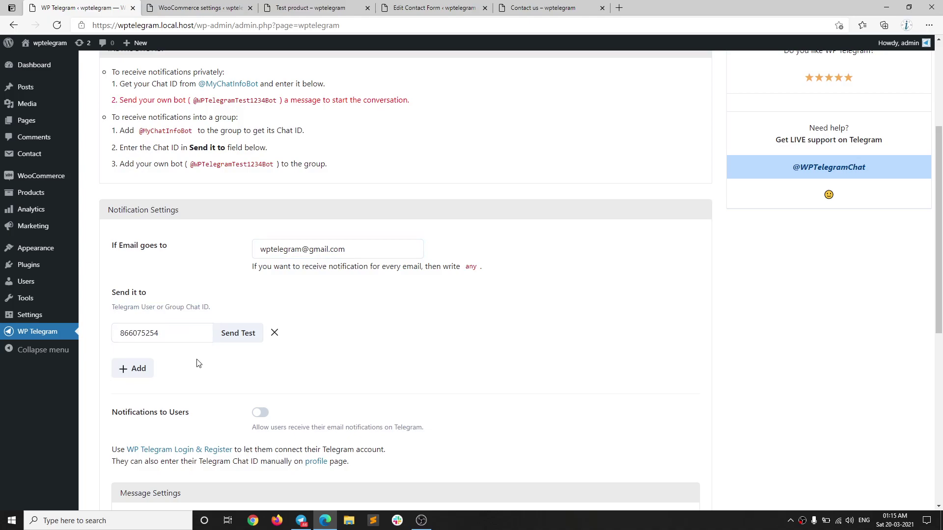
scroll(197, 363, "down", 4)
scroll(198, 363, "up", 6)
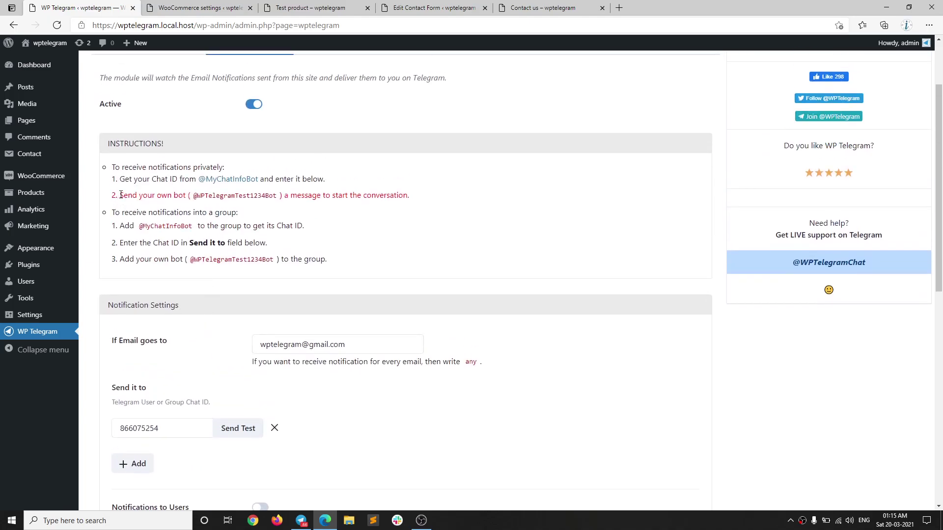
Copy the site's bot name from instruction step 2
left_click_drag(121, 195, 428, 195)
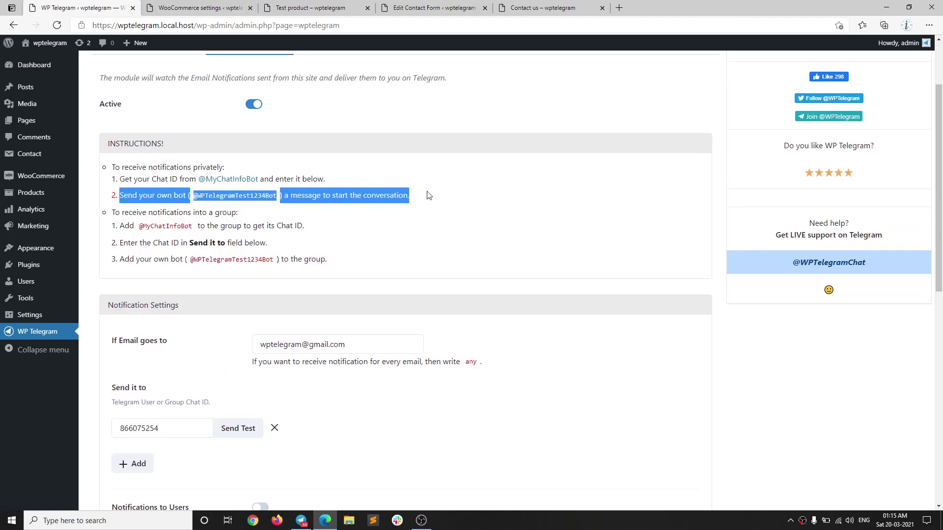
left_click(230, 211)
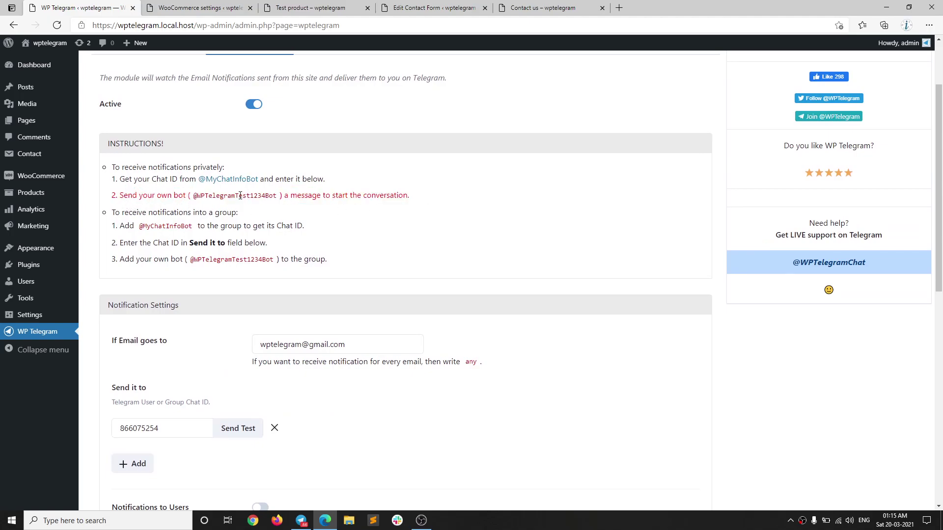
left_click_drag(195, 196, 278, 198)
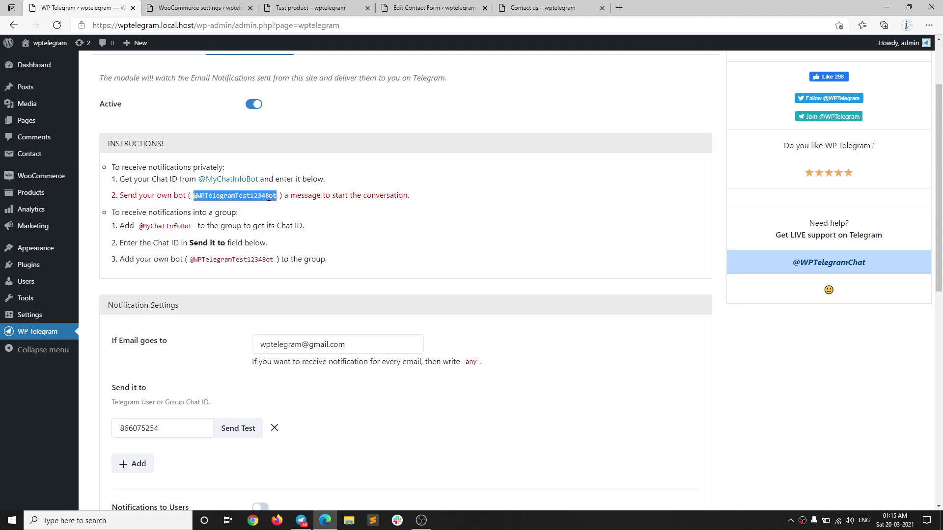
left_click(227, 210)
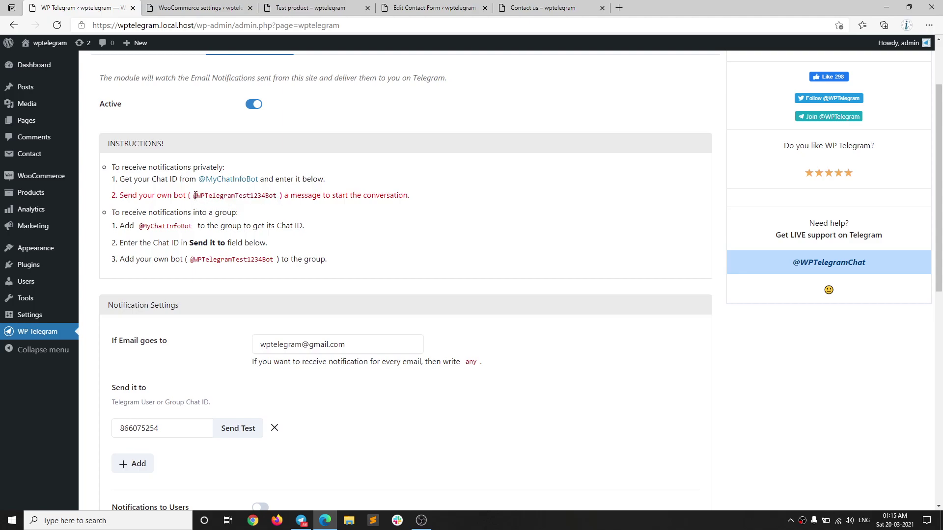
left_click_drag(195, 196, 275, 196)
right_click(277, 196)
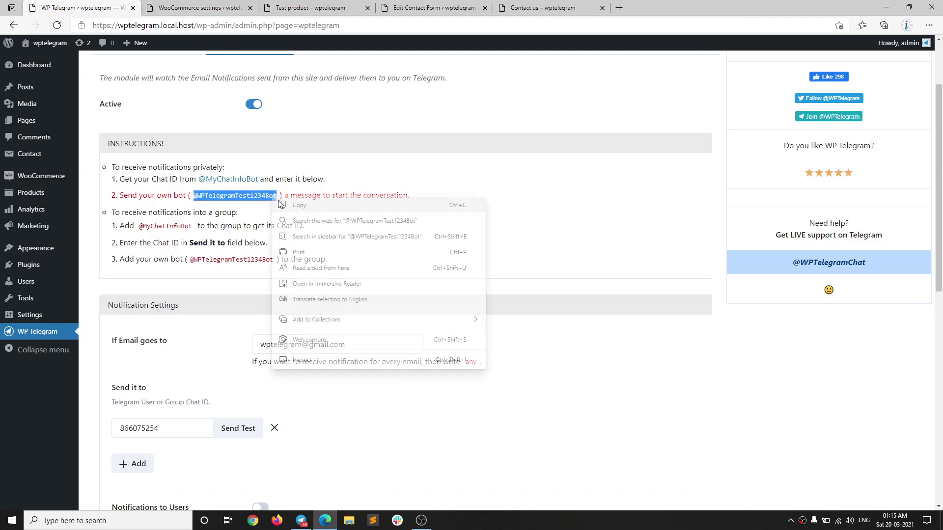
left_click(300, 211)
Search Telegram for Bot for WP Telegram and start it with /start
left_click(301, 520)
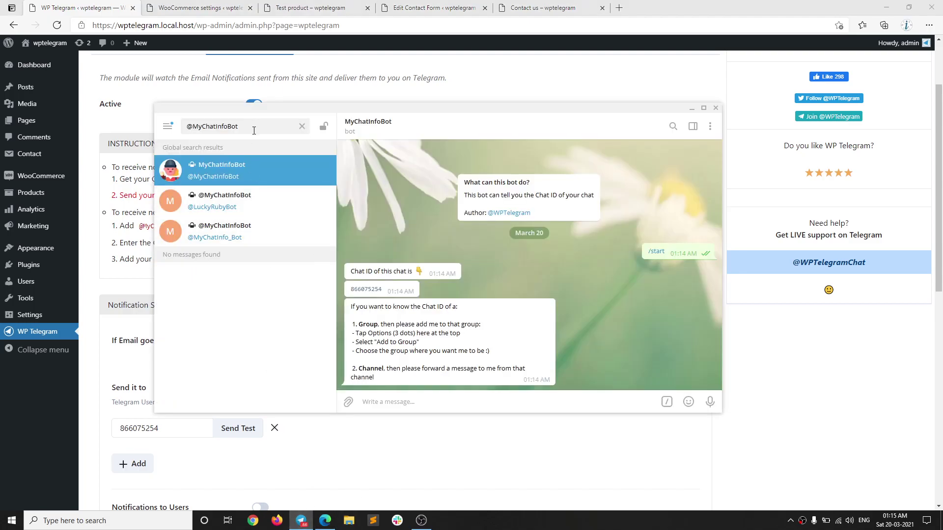
left_click_drag(246, 126, 186, 127)
right_click(196, 127)
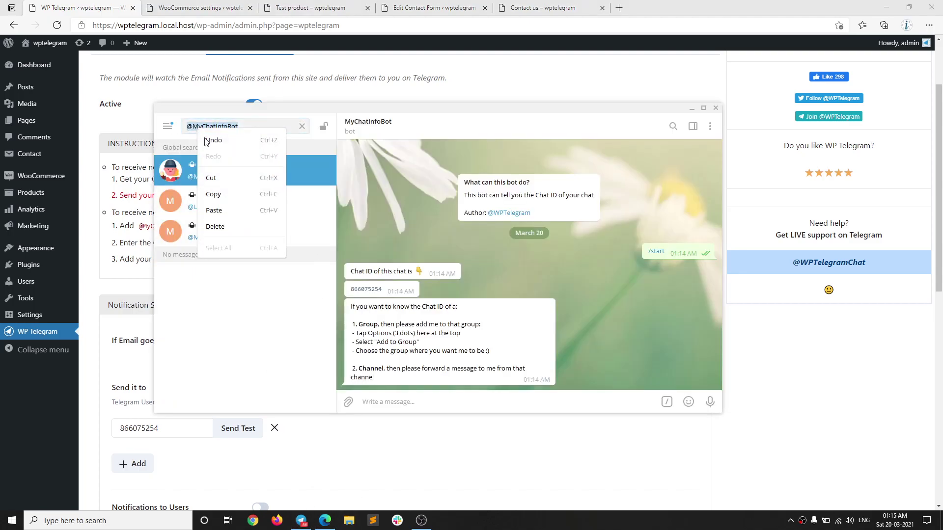
left_click(214, 210)
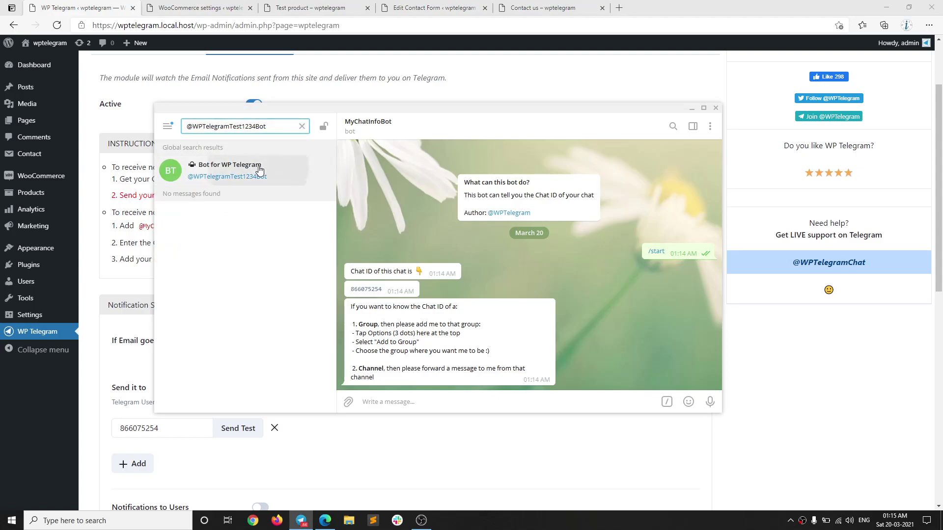
left_click(259, 169)
left_click(525, 404)
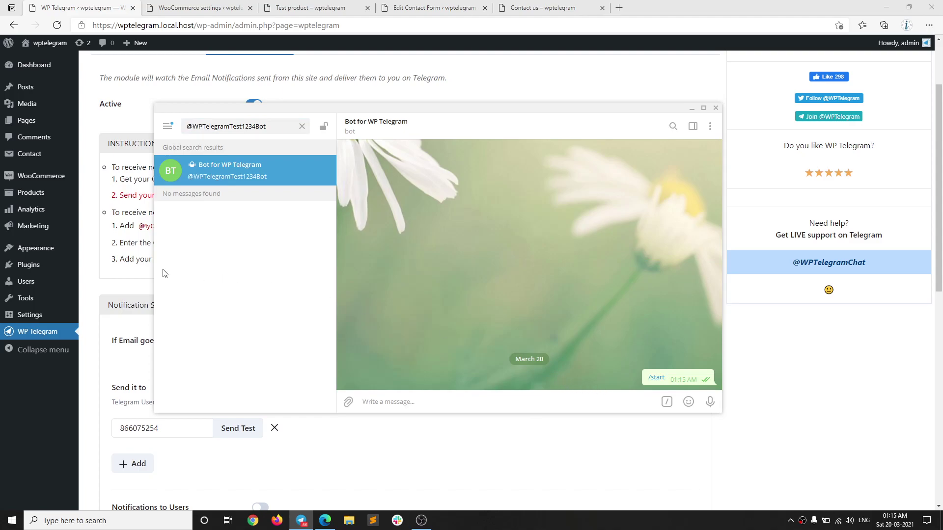
left_click(119, 256)
scroll(227, 381, "down", 2)
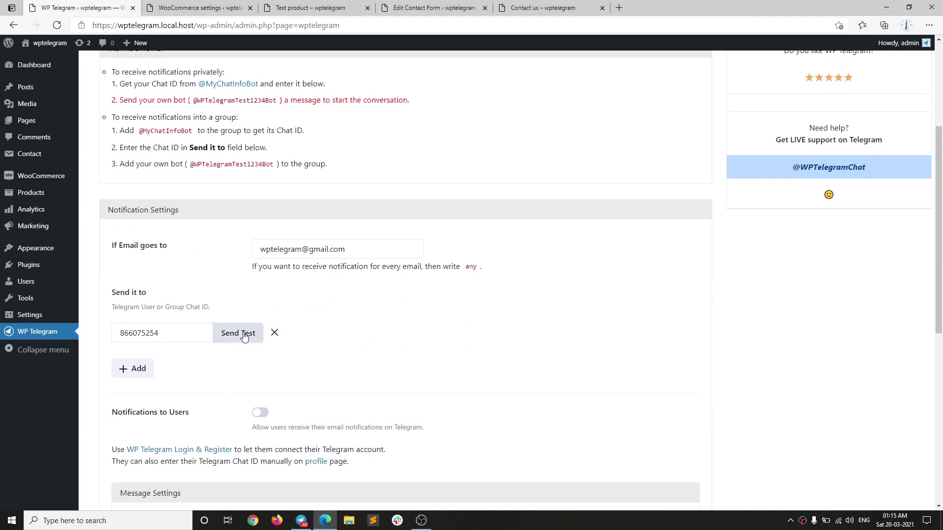
Send the default 'This is a test message' to the chat ID and confirm it in Telegram
left_click(244, 336)
left_click(514, 104)
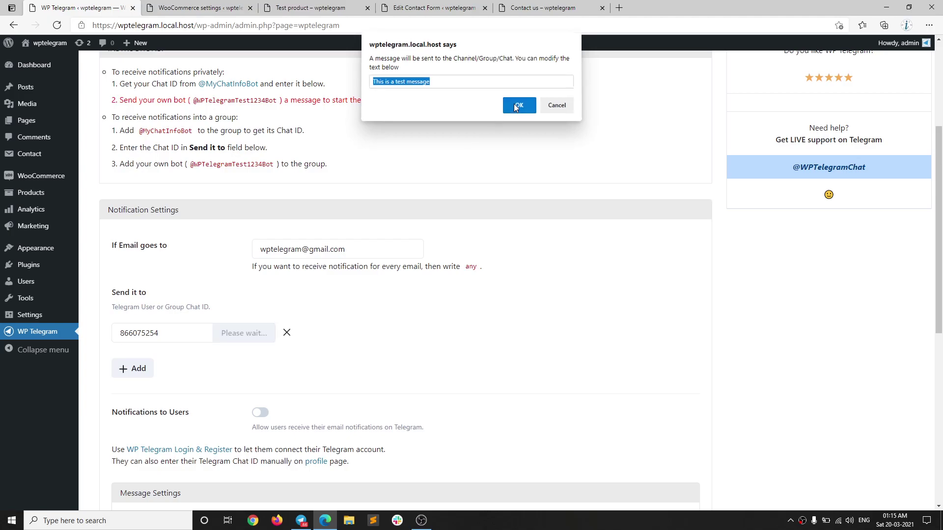
left_click(828, 480)
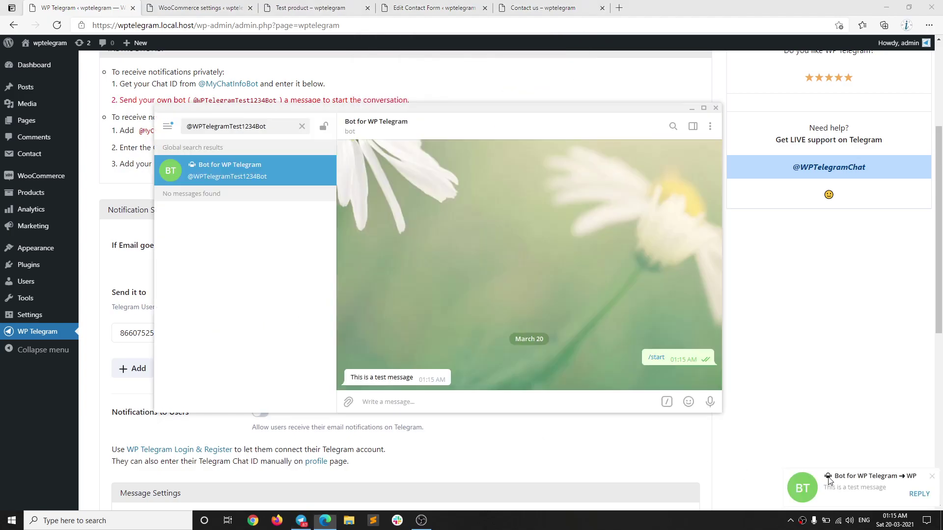
left_click(303, 127)
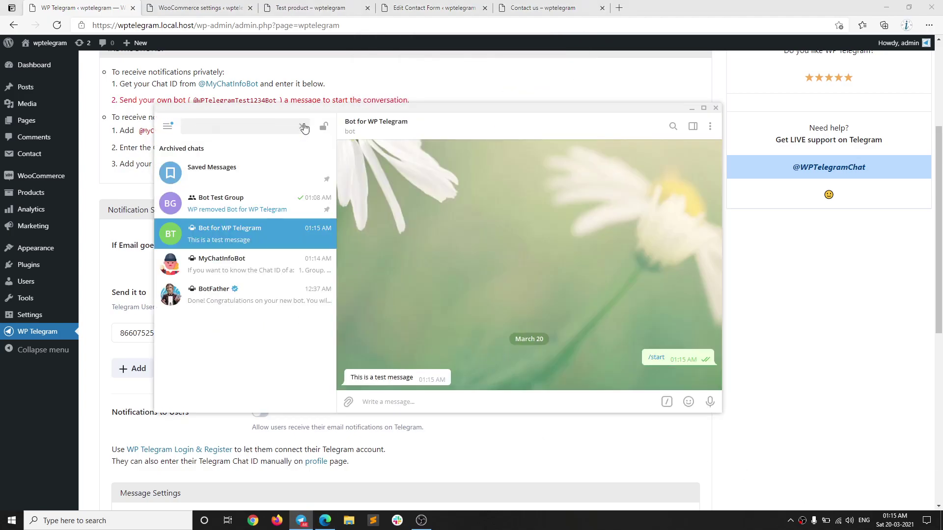
left_click(116, 187)
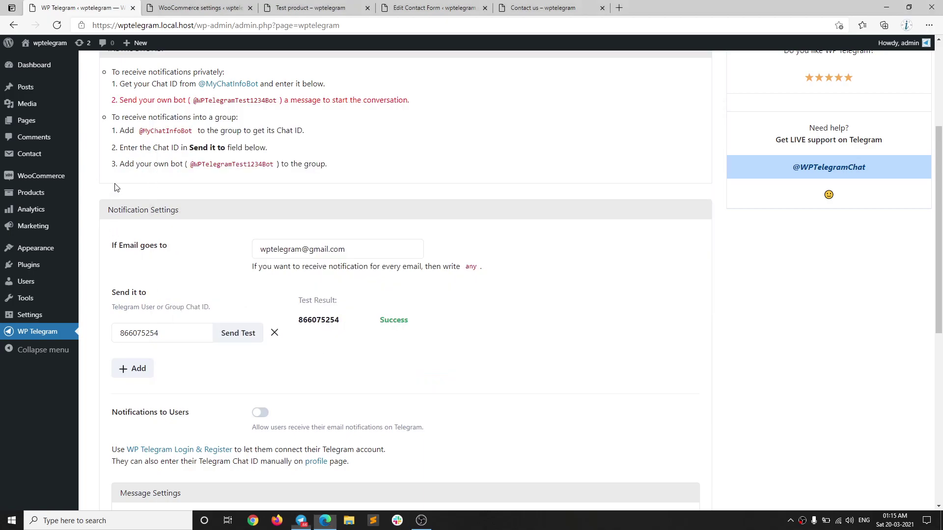
scroll(242, 270, "down", 2)
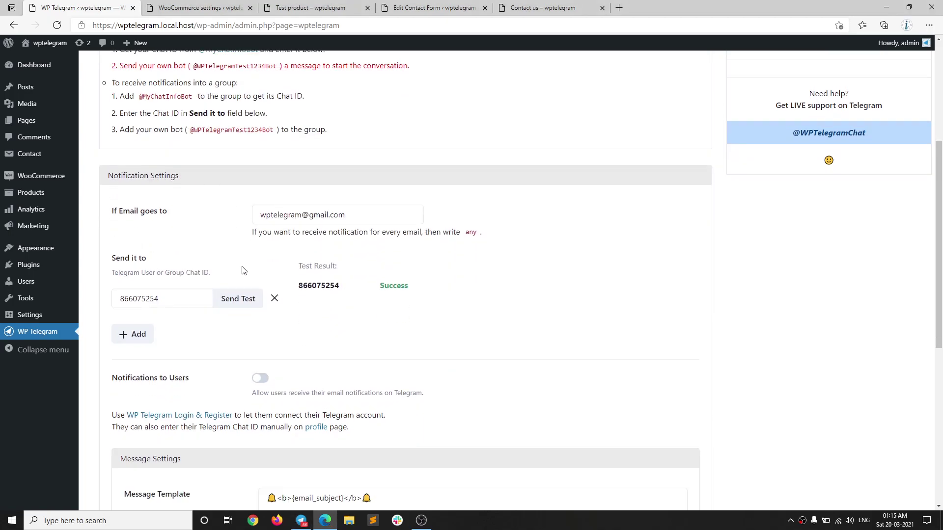
scroll(242, 270, "up", 4)
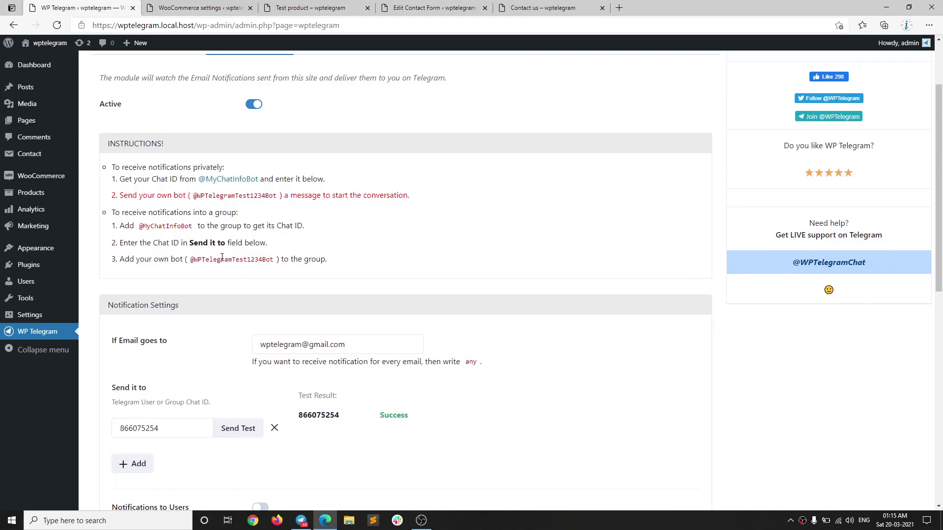
Copy the New order recipient address from WooCommerce's Emails settings
left_click(207, 9)
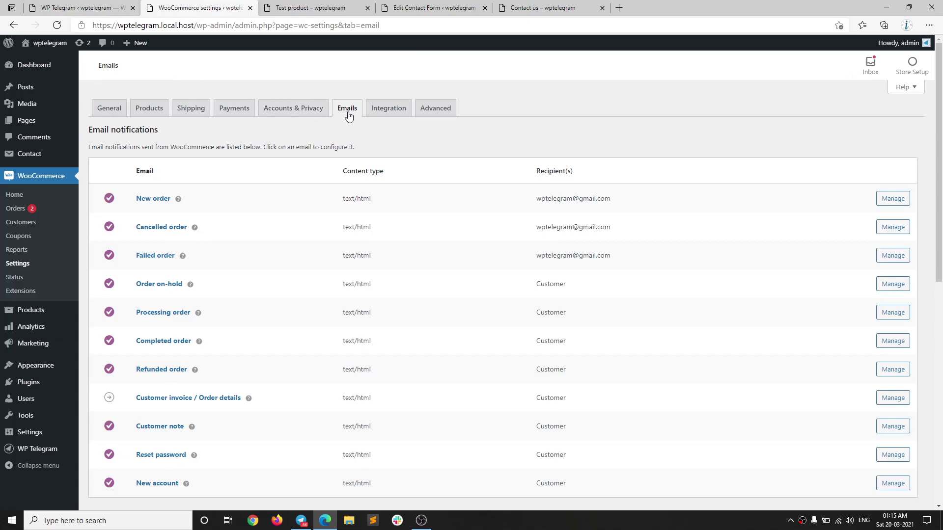
left_click_drag(136, 198, 190, 200)
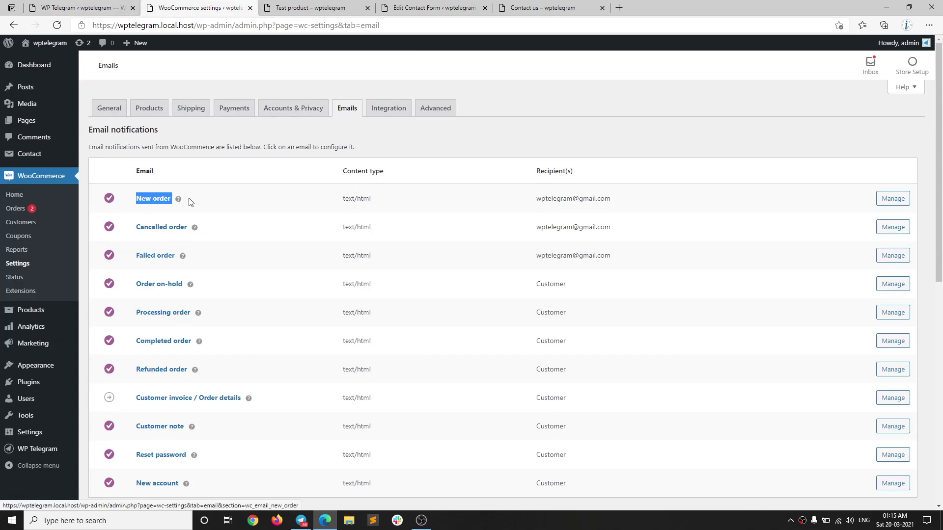
left_click_drag(539, 199, 617, 202)
right_click(595, 195)
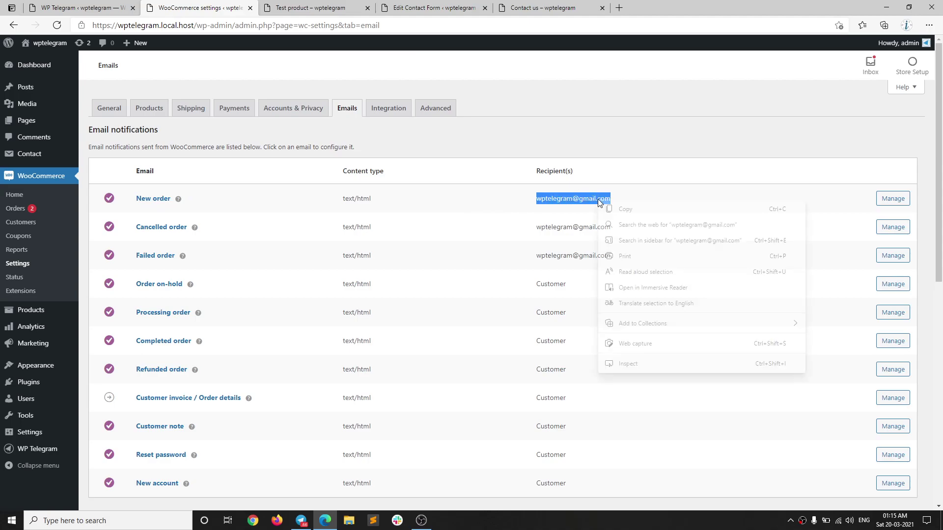
left_click(609, 205)
left_click(84, 7)
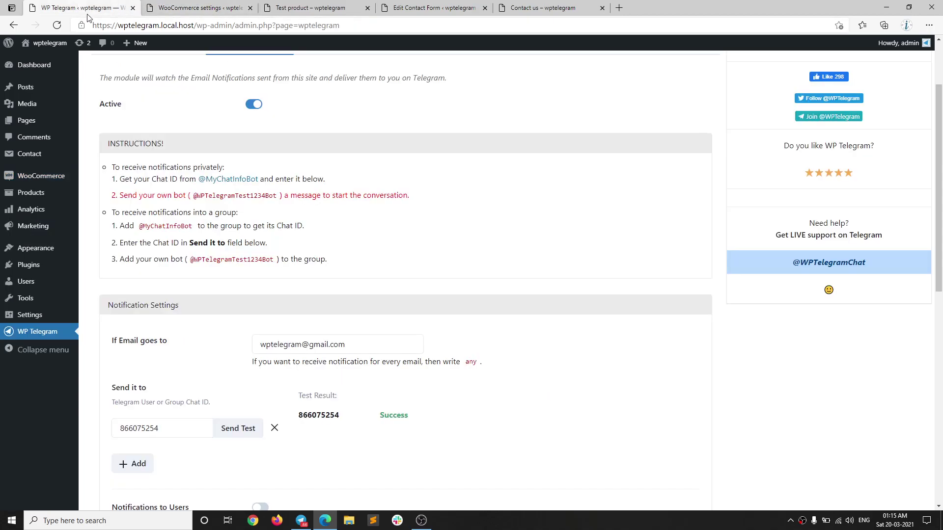
Paste the New order recipient address into If Email goes to and save the changes
scroll(257, 286, "down", 2)
left_click_drag(345, 250, 269, 251)
right_click(286, 248)
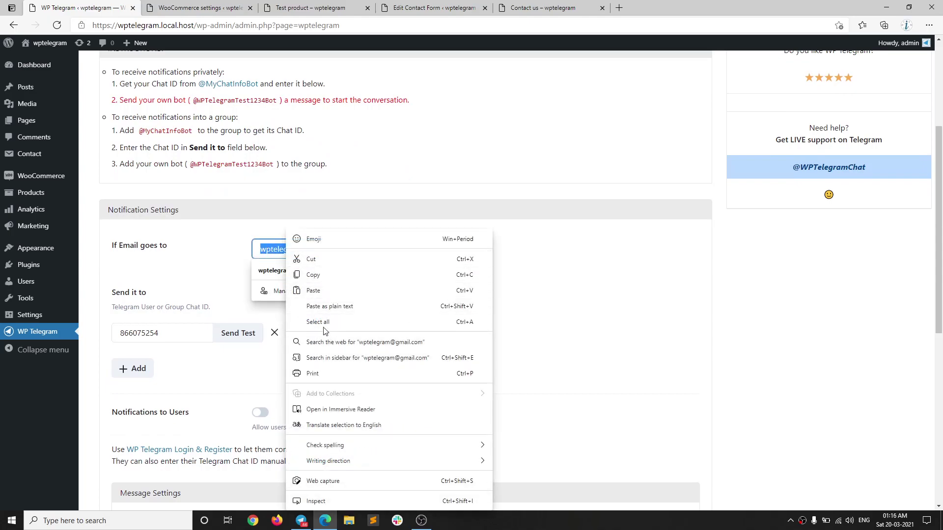
left_click(335, 292)
left_click(529, 294)
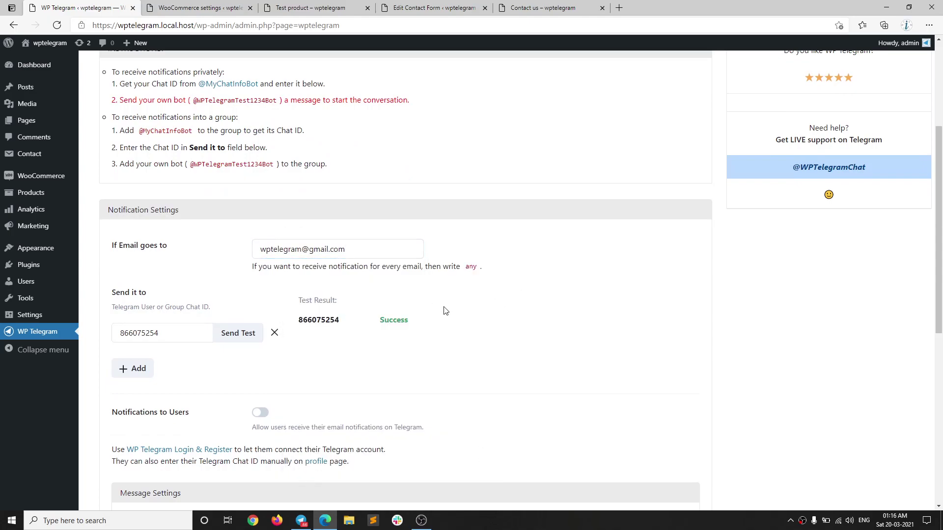
scroll(445, 310, "down", 8)
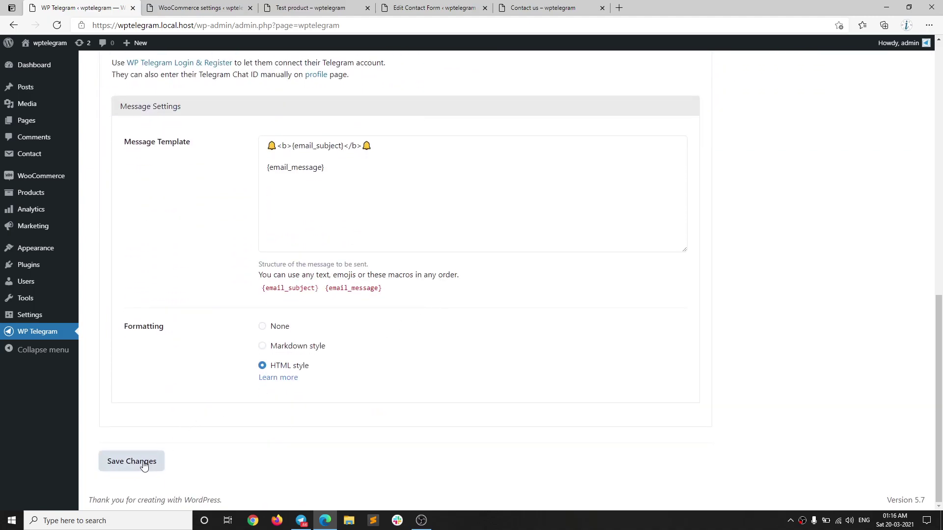
left_click(143, 464)
left_click(332, 6)
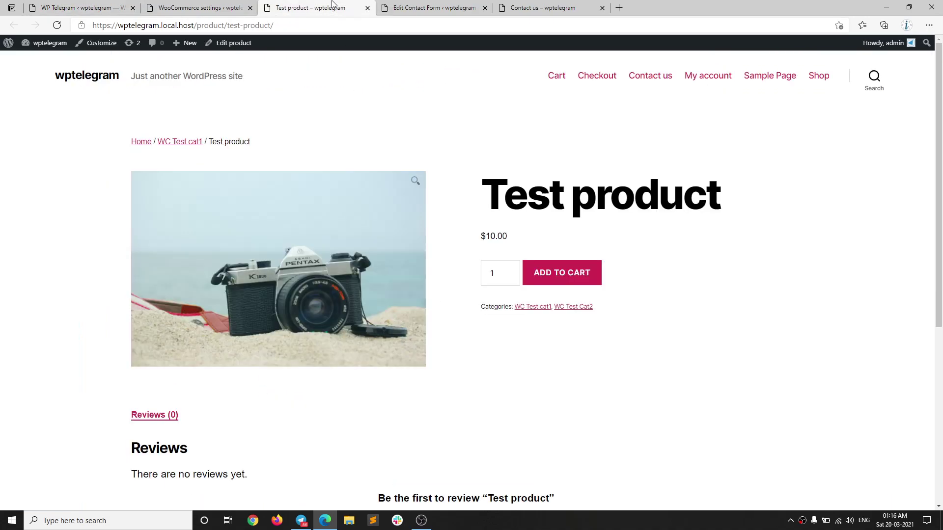
Add the Test product to the cart and place a $10.00 cash-on-delivery order
left_click(560, 274)
left_click(204, 193)
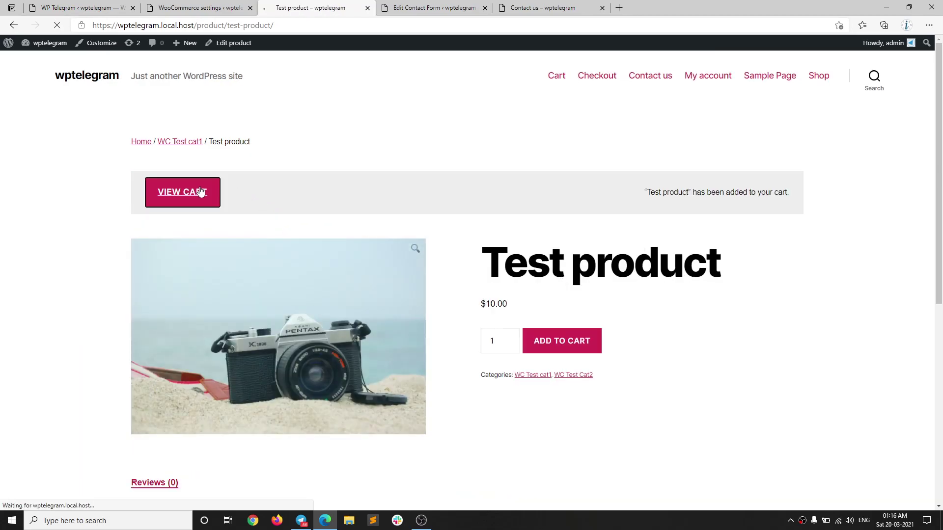
scroll(540, 319, "down", 3)
left_click(607, 396)
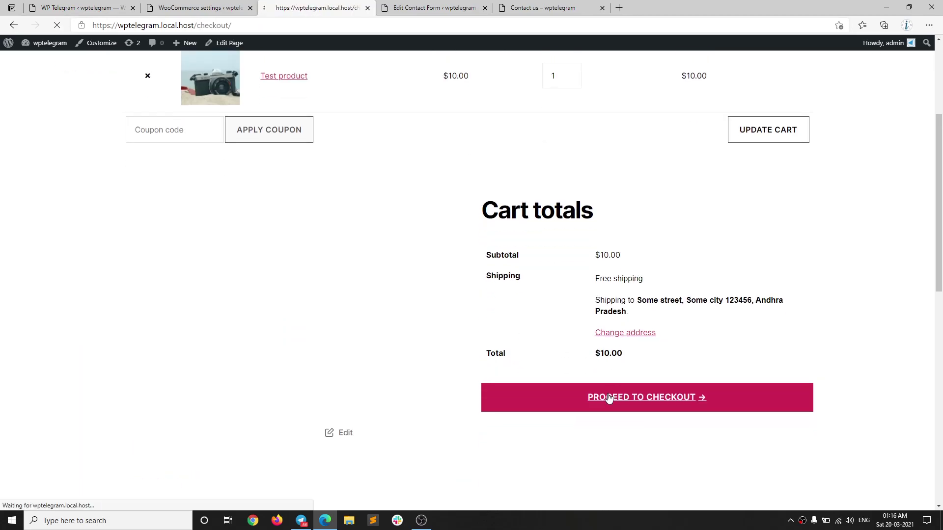
scroll(180, 303, "down", 3)
scroll(254, 324, "up", 4)
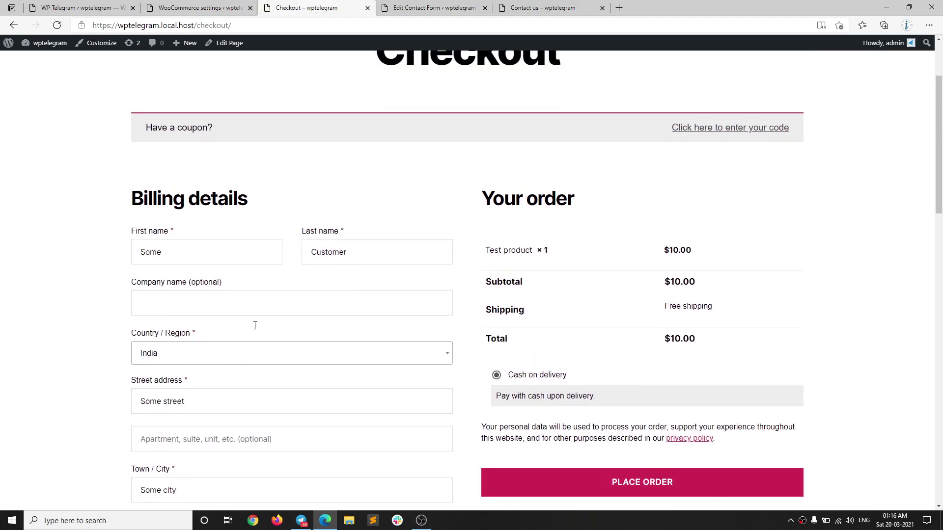
scroll(385, 305, "down", 4)
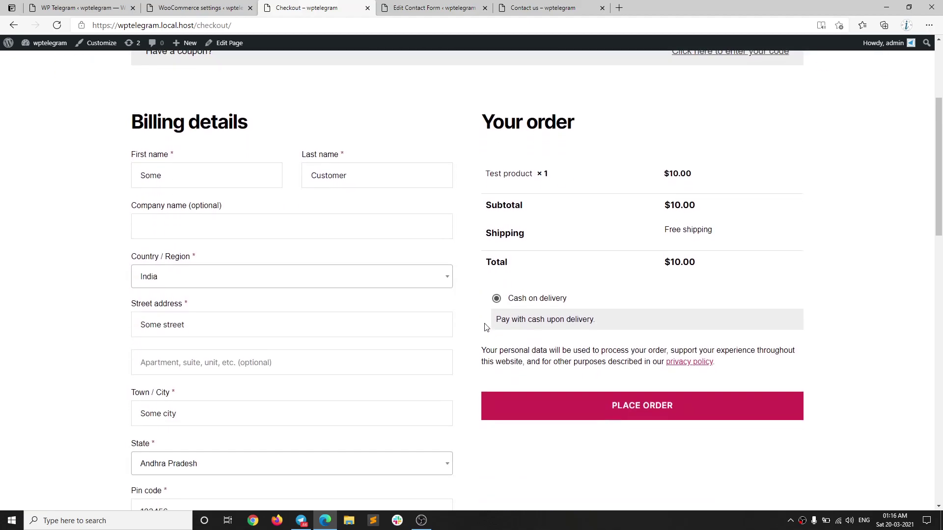
left_click(653, 404)
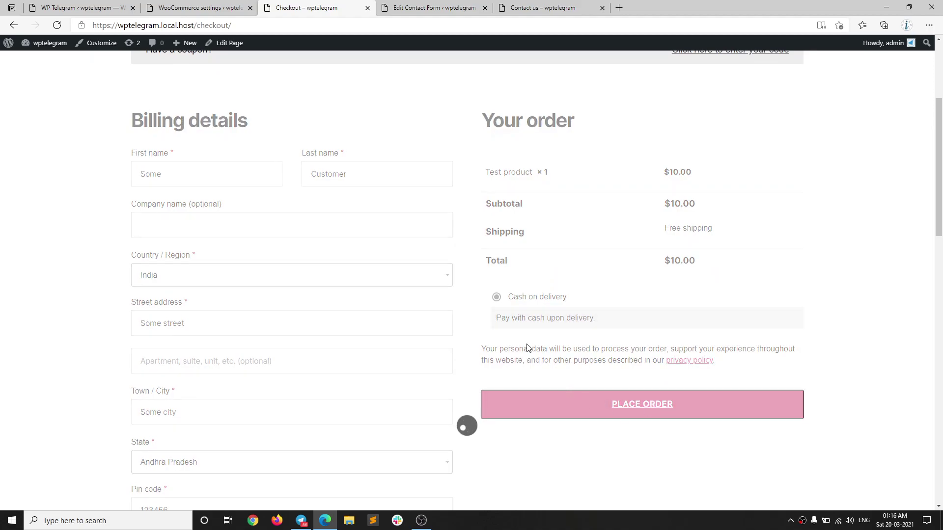
Read the bot's New order #39 message in Telegram, then return to WooCommerce Emails settings
left_click(301, 520)
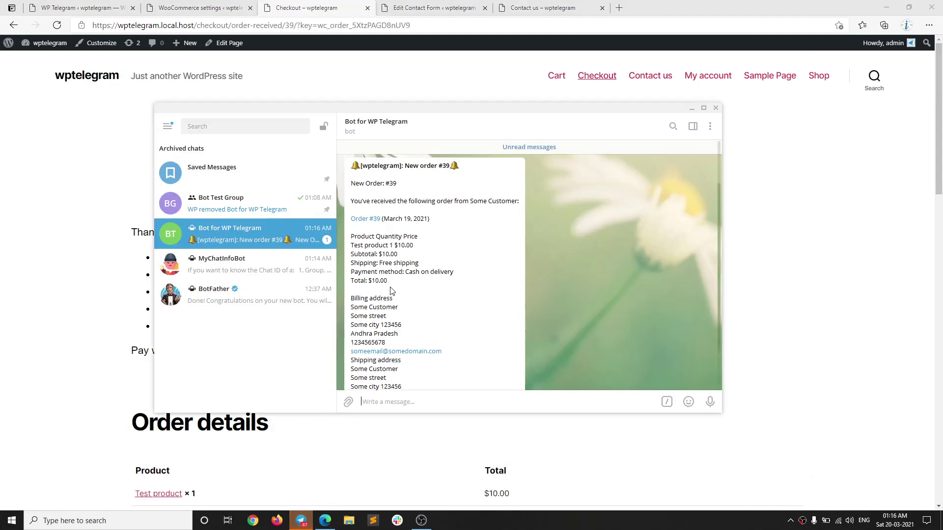
scroll(383, 226, "up", 2)
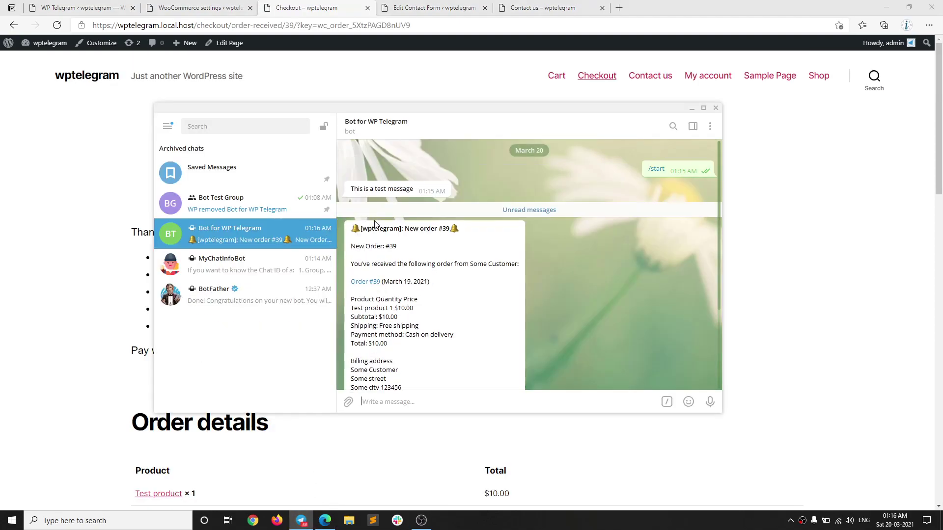
scroll(381, 325, "down", 3)
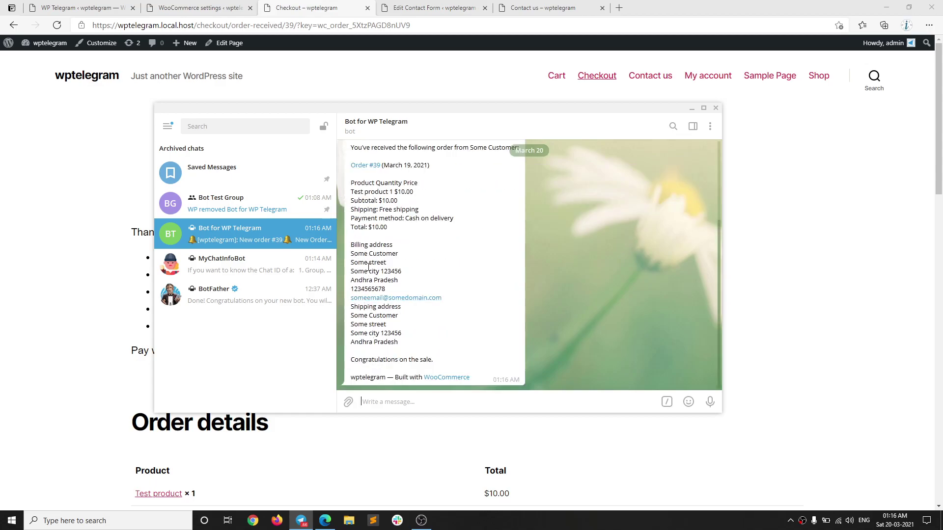
scroll(382, 280, "up", 3)
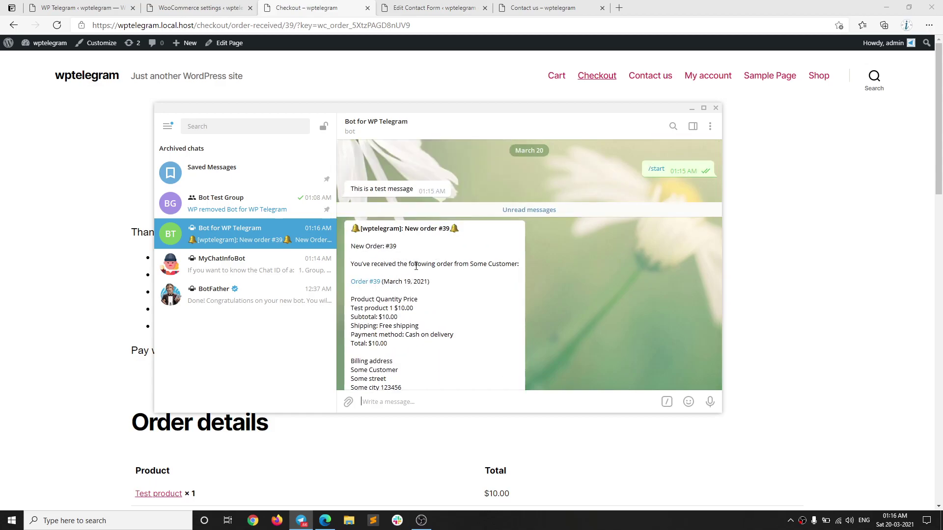
left_click(287, 6)
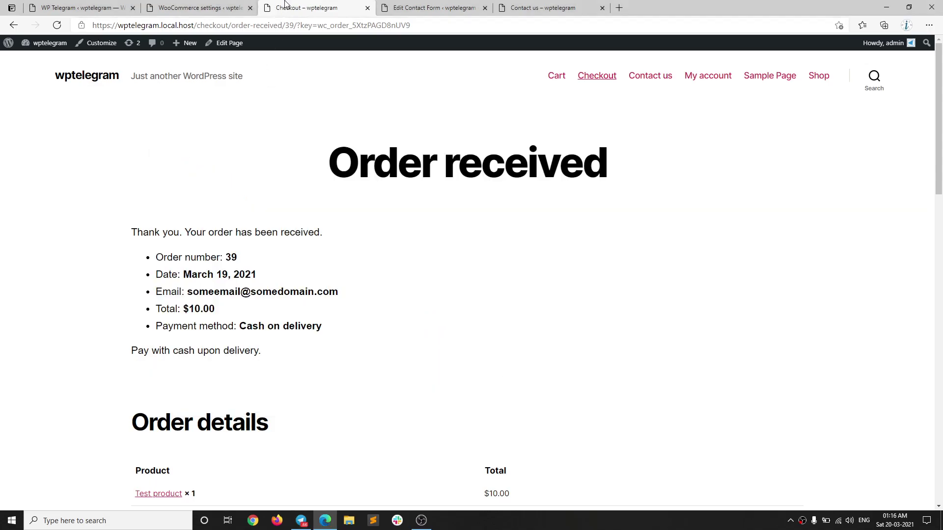
left_click(244, 6)
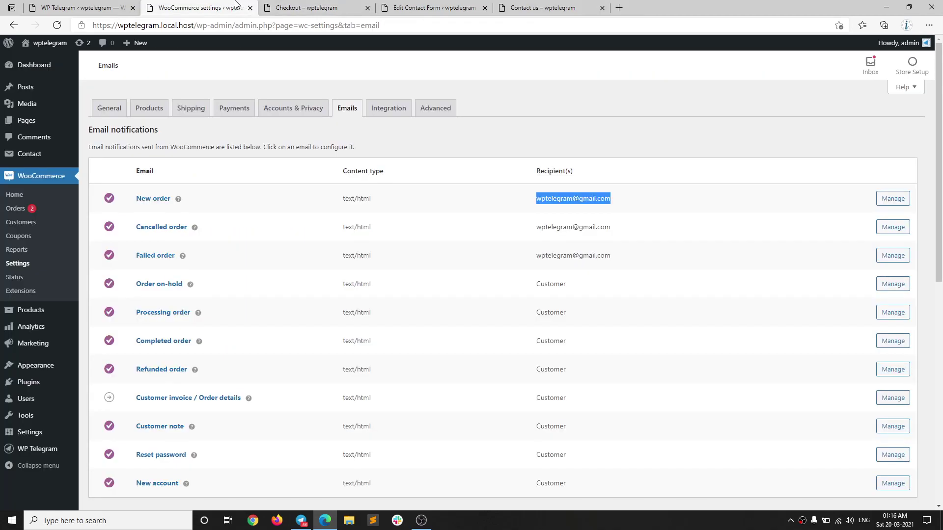
Look up the To address in Contact form 1's Mail tab
left_click(125, 4)
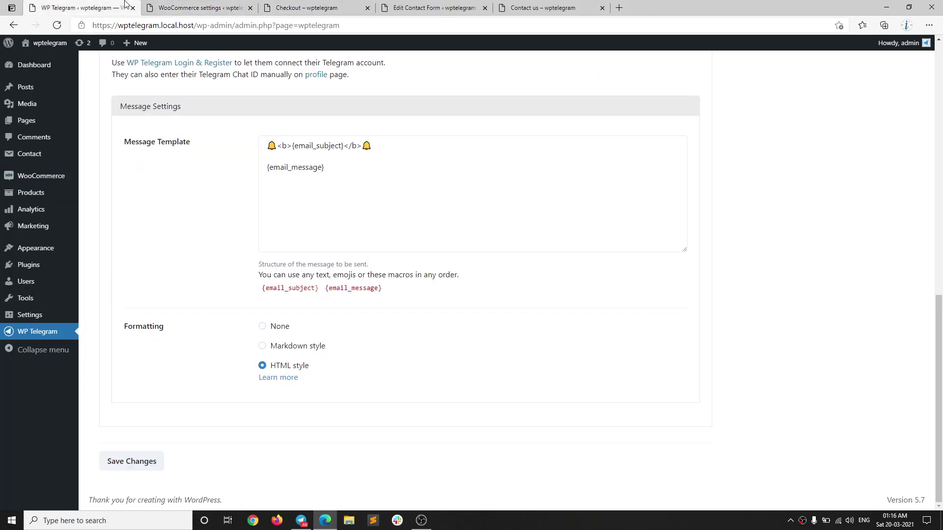
left_click(392, 6)
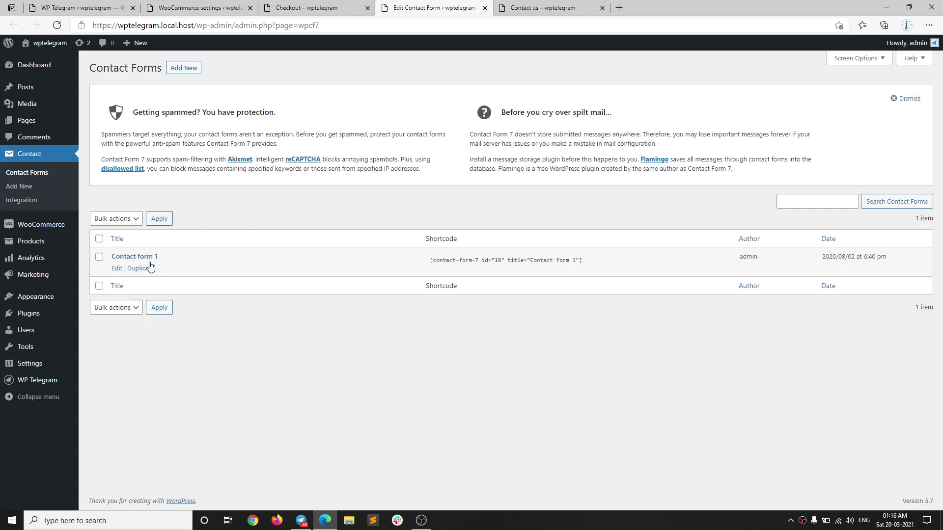
left_click(117, 269)
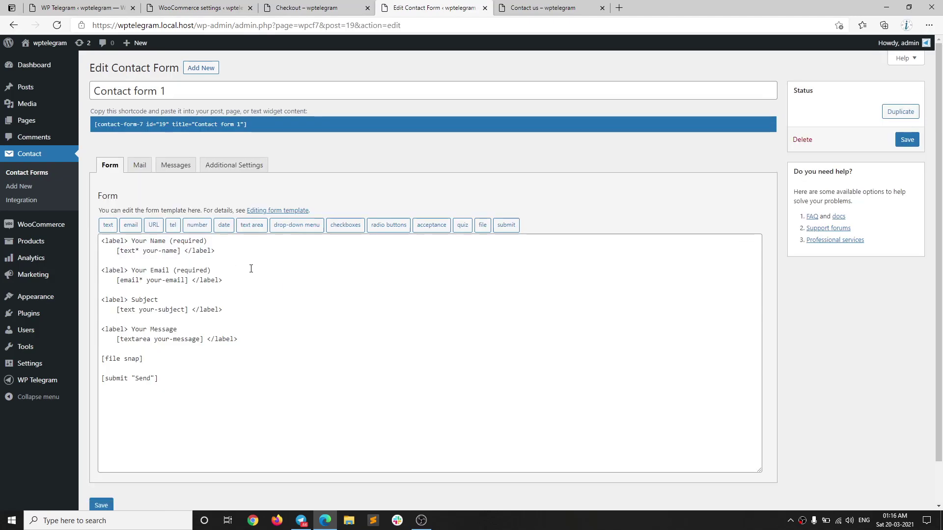
left_click(140, 165)
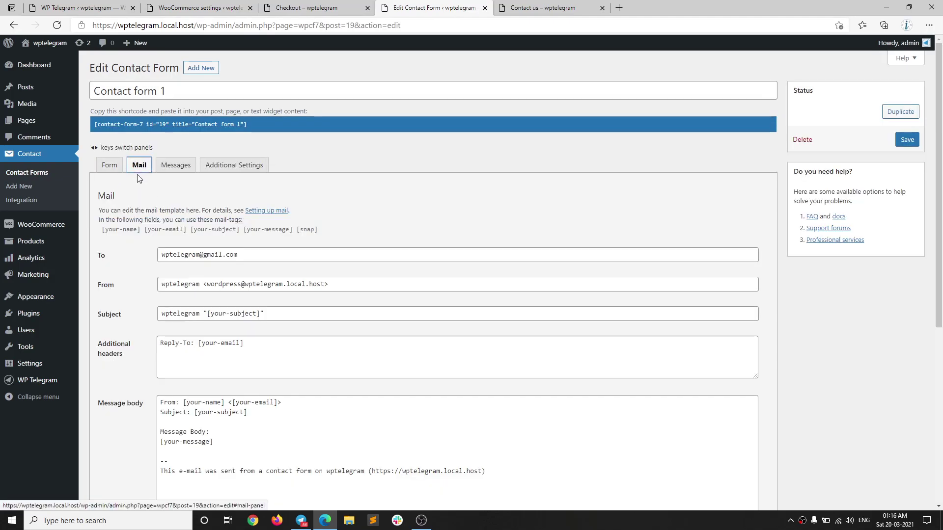
left_click_drag(239, 255, 147, 256)
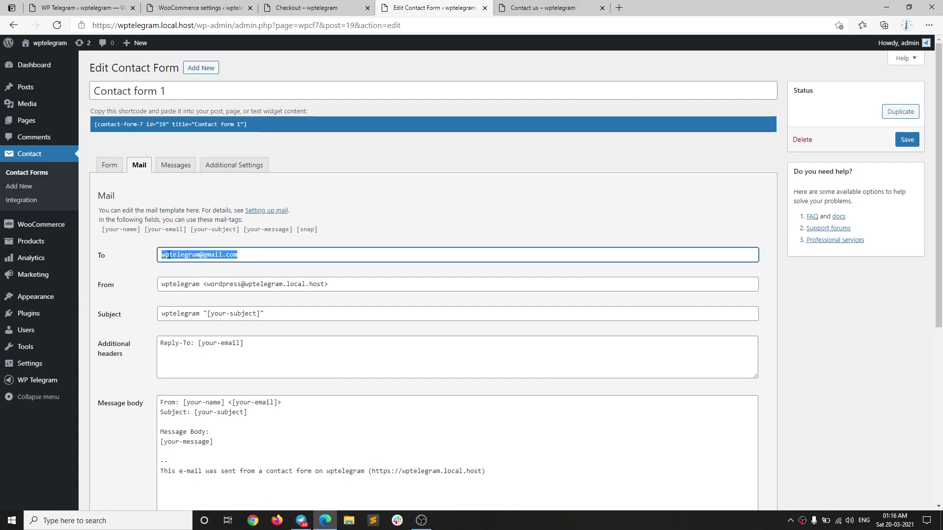
Compare it against WP Telegram's If Email goes to address
left_click(118, 6)
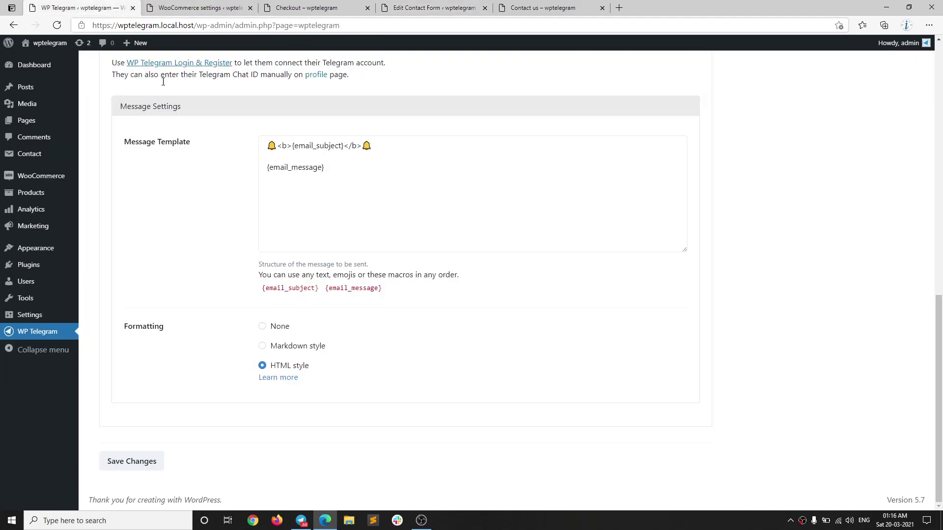
scroll(237, 174, "up", 3)
scroll(238, 174, "up", 5)
left_click_drag(346, 433, 277, 420)
left_click(402, 349)
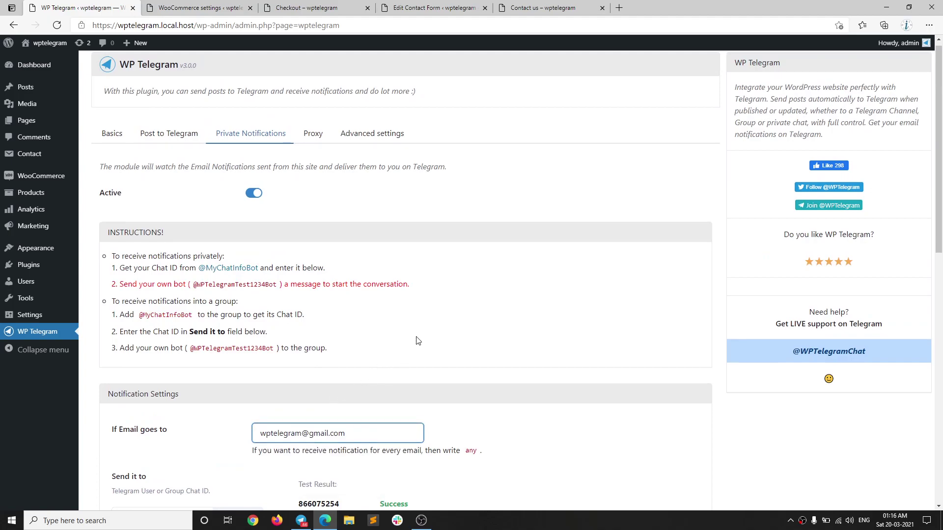
Send the Contact us form with autofilled name and email, subject 'Test subject' and body 'Test body'
left_click(510, 6)
left_click(390, 149)
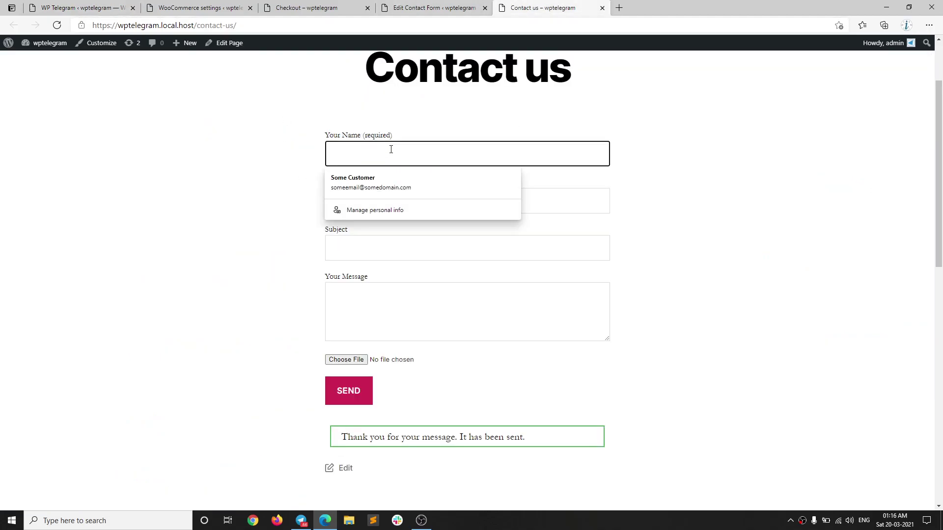
key("Down")
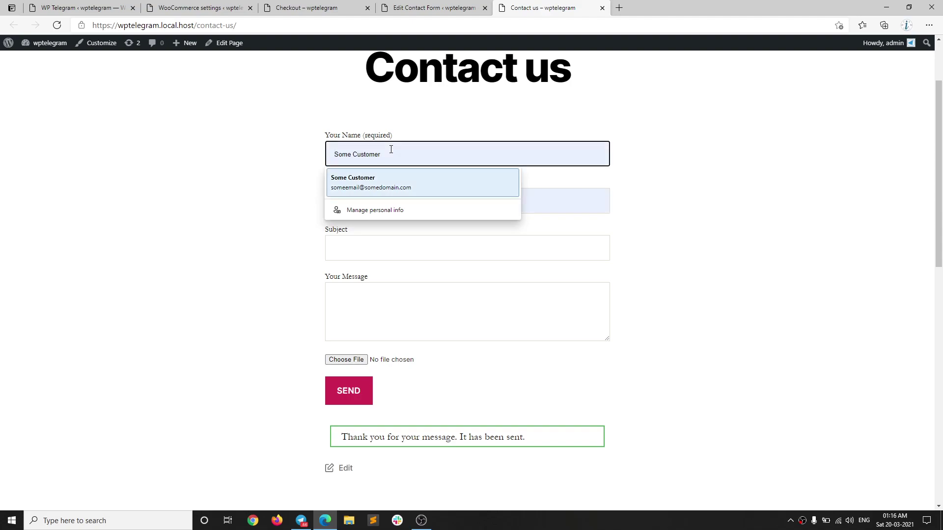
key("Tab")
key("Tab")
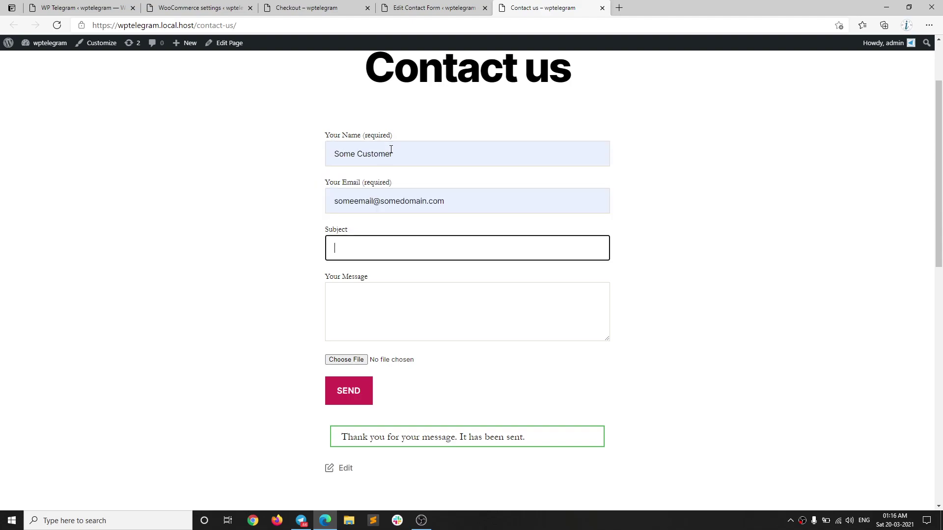
type("Test subject")
key("Tab")
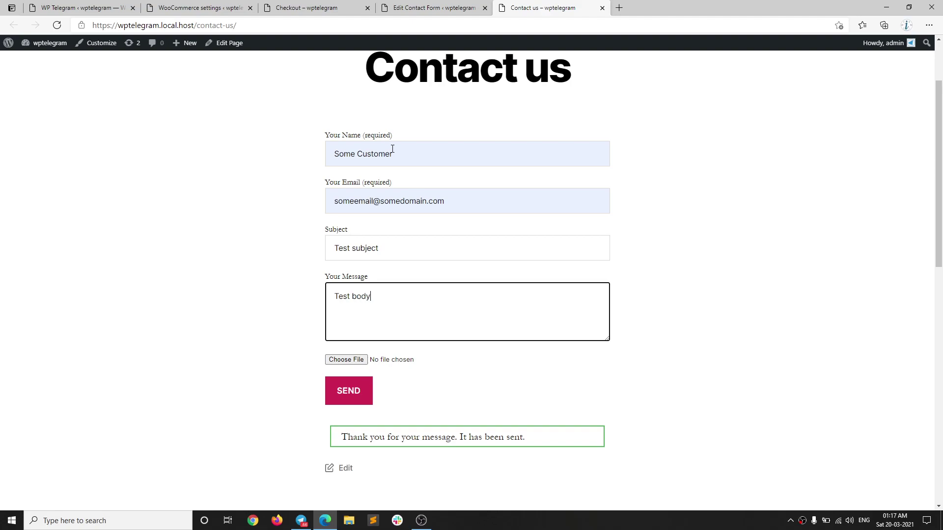
left_click(349, 392)
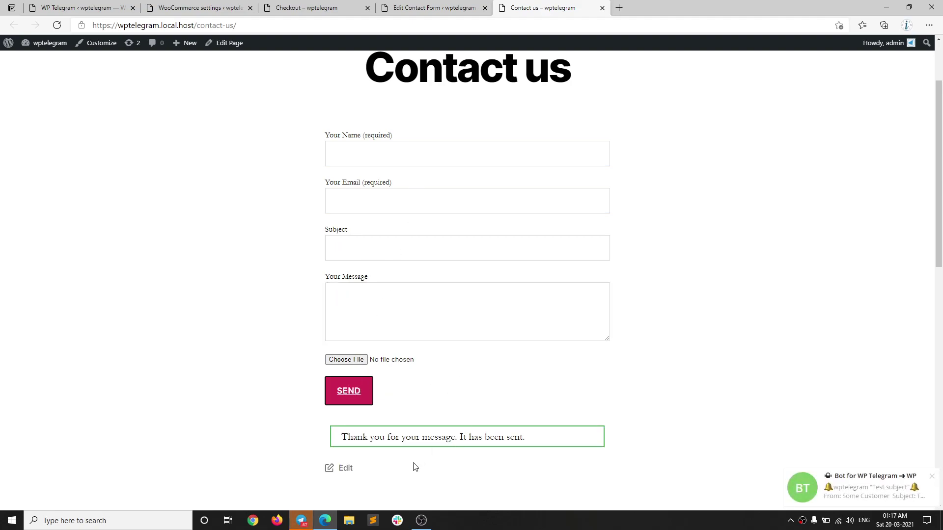
View the bot's Test subject contact-form notification in Telegram
left_click(301, 521)
scroll(417, 294, "down", 5)
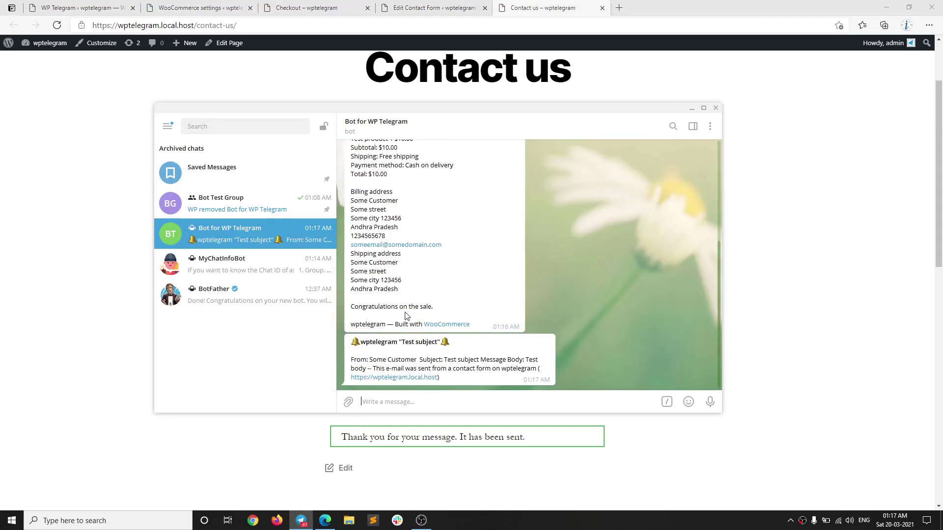
left_click_drag(348, 364, 535, 374)
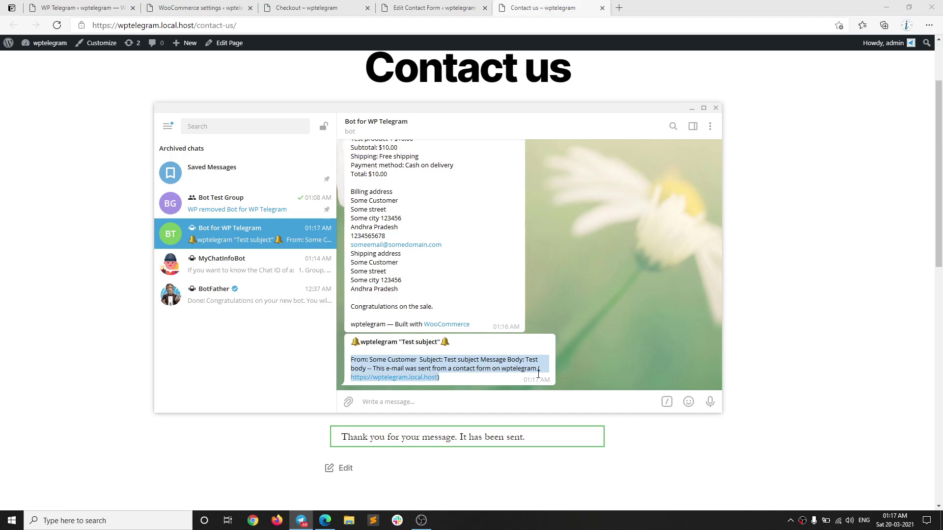
left_click(538, 377)
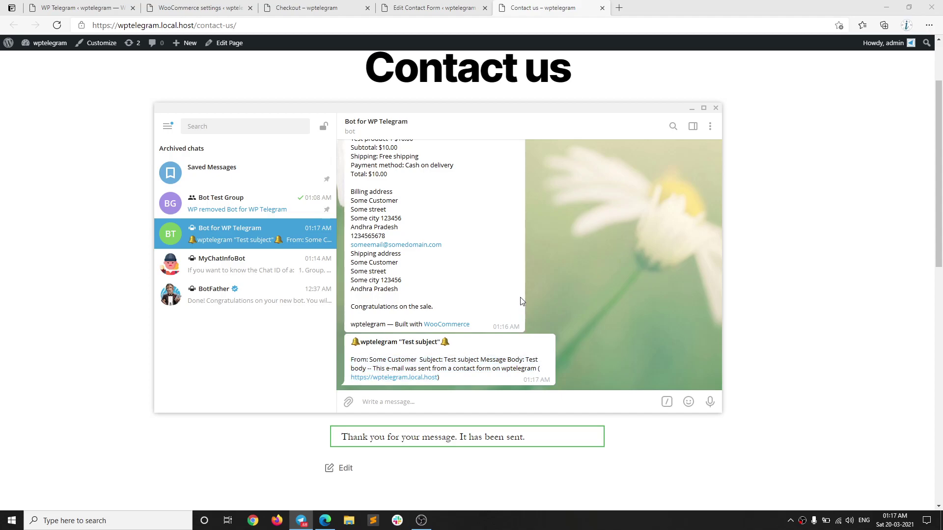
left_click(79, 8)
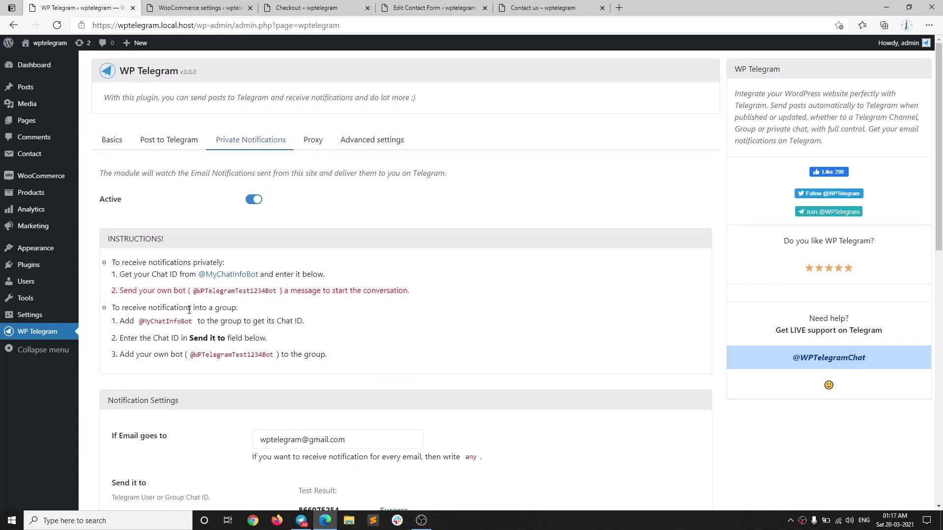
left_click_drag(204, 310, 237, 309)
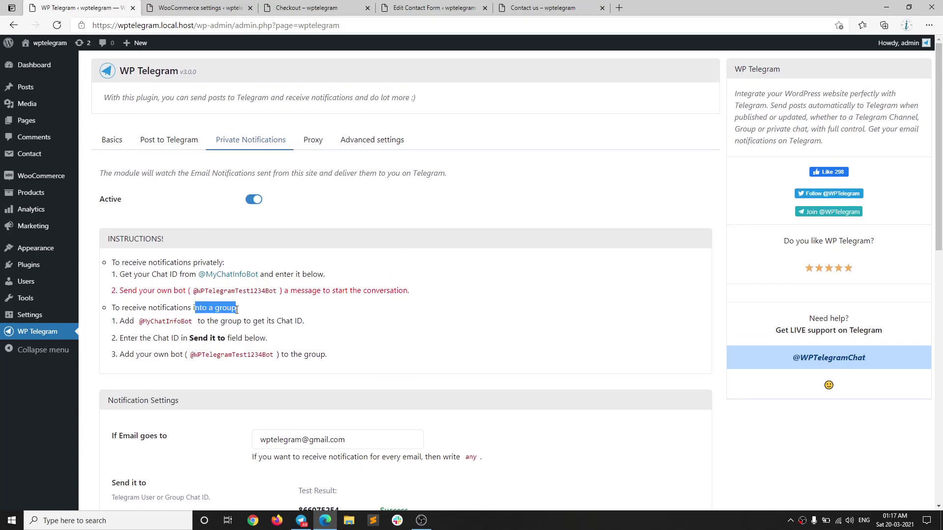
left_click(190, 321)
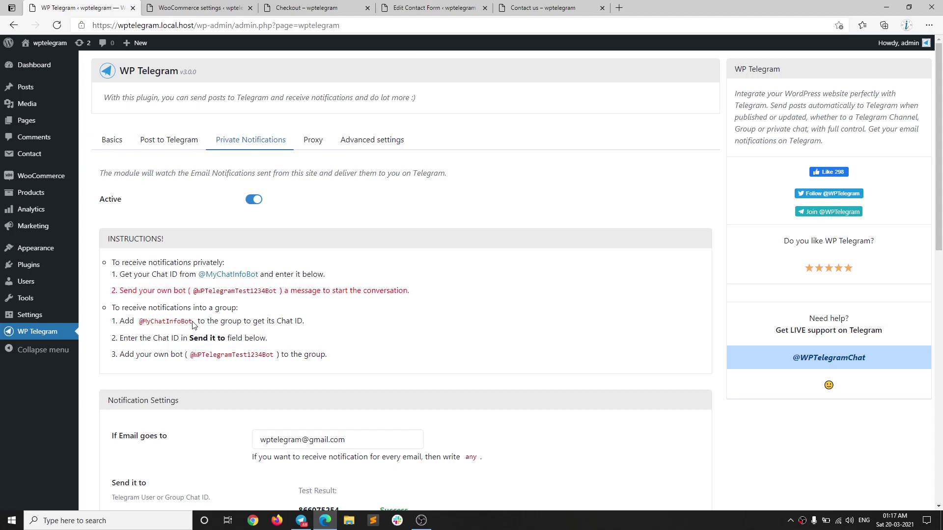
left_click_drag(193, 322, 140, 321)
right_click(149, 320)
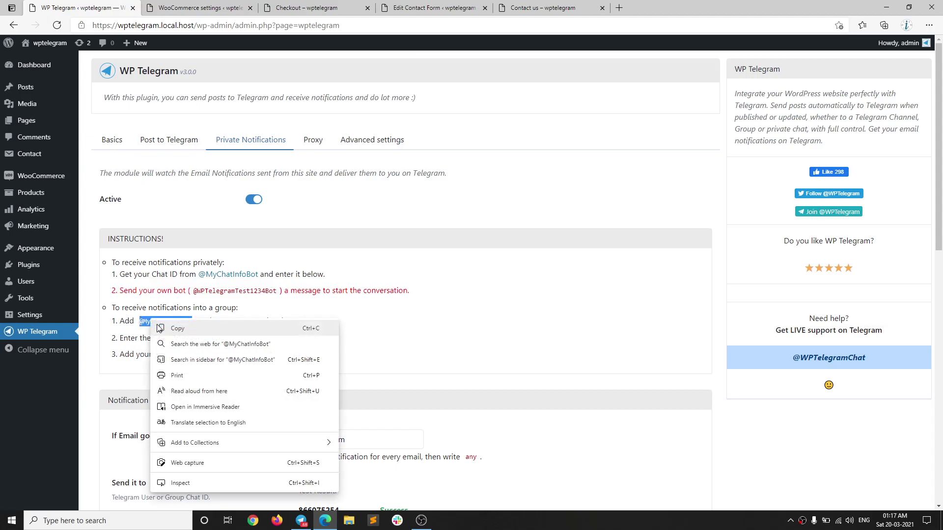
left_click(158, 326)
left_click(308, 519)
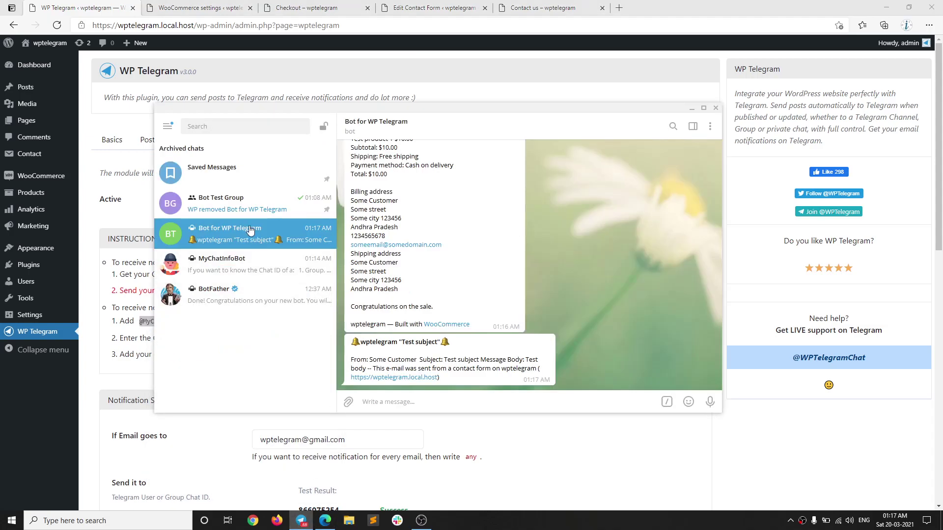
left_click(221, 210)
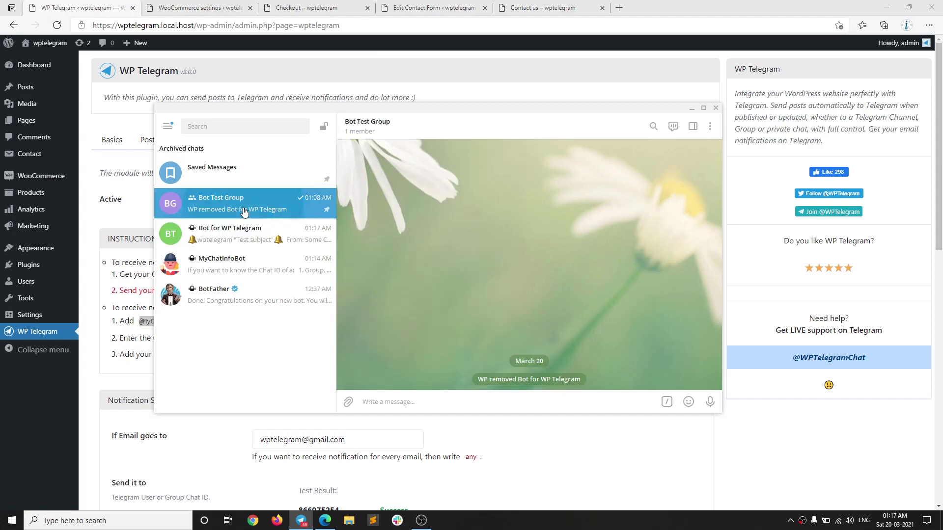
left_click(417, 128)
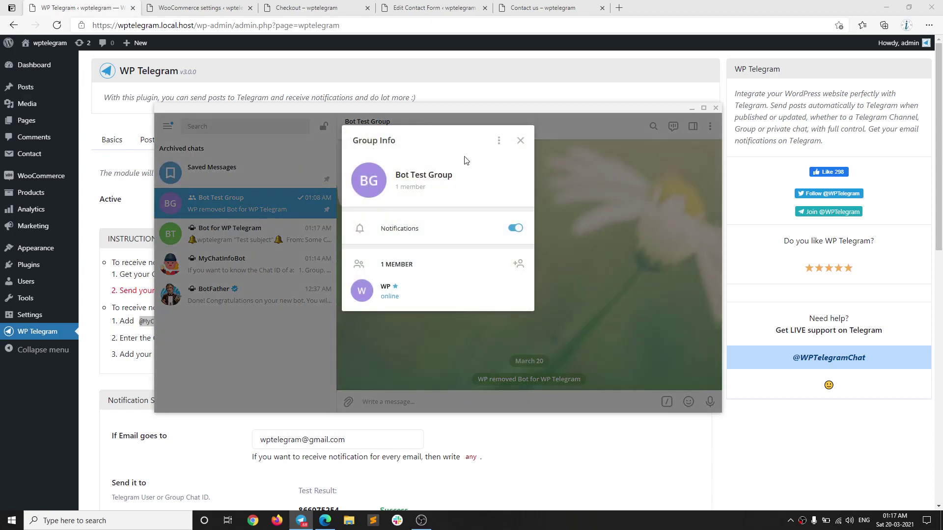
left_click(510, 260)
right_click(408, 156)
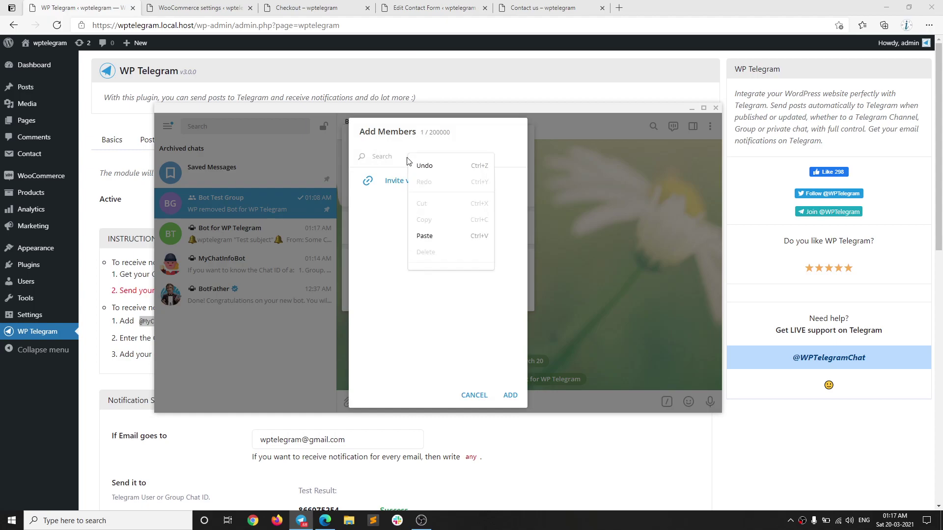
left_click(425, 236)
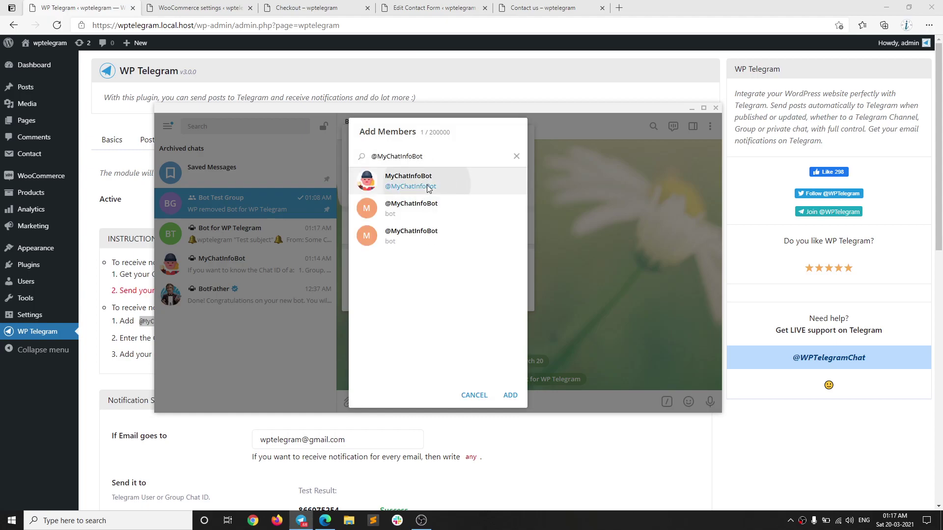
left_click(432, 185)
left_click(509, 395)
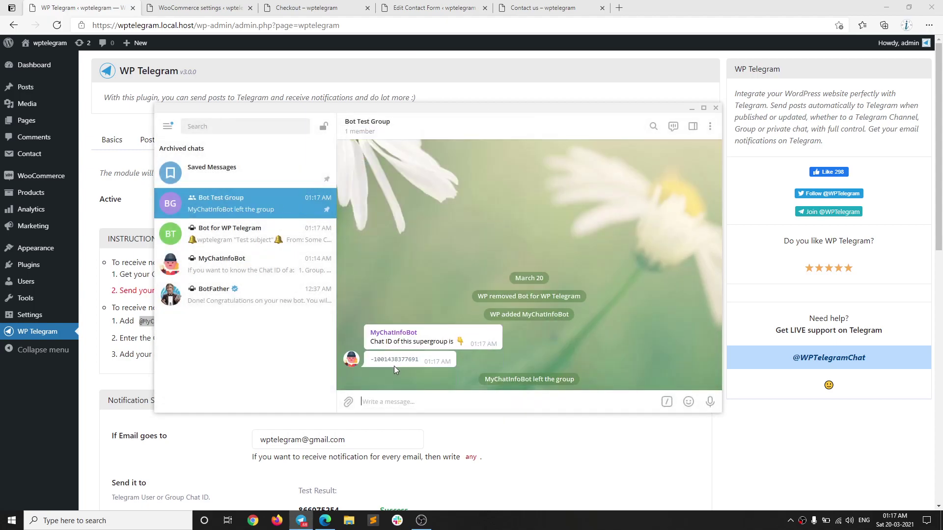
Copy the group chat ID that MyChatInfoBot posted
right_click(420, 359)
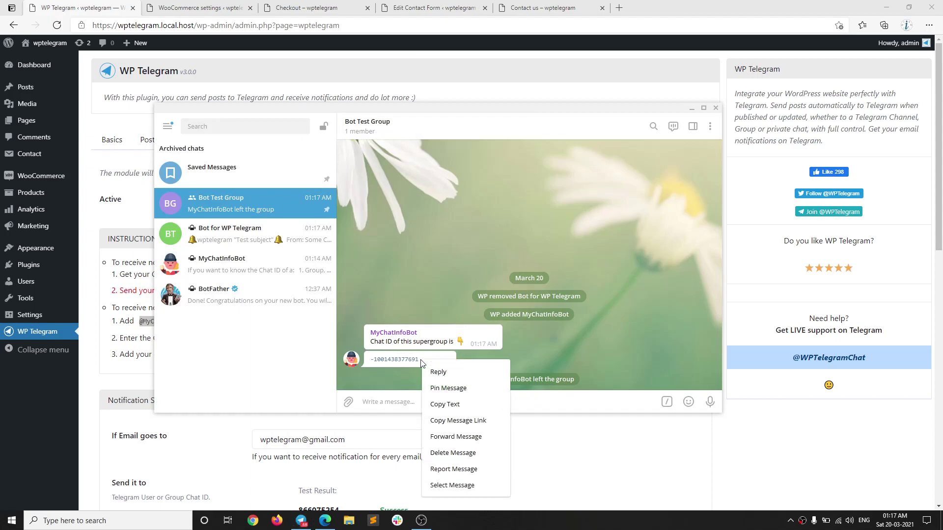
left_click(445, 401)
left_click(337, 430)
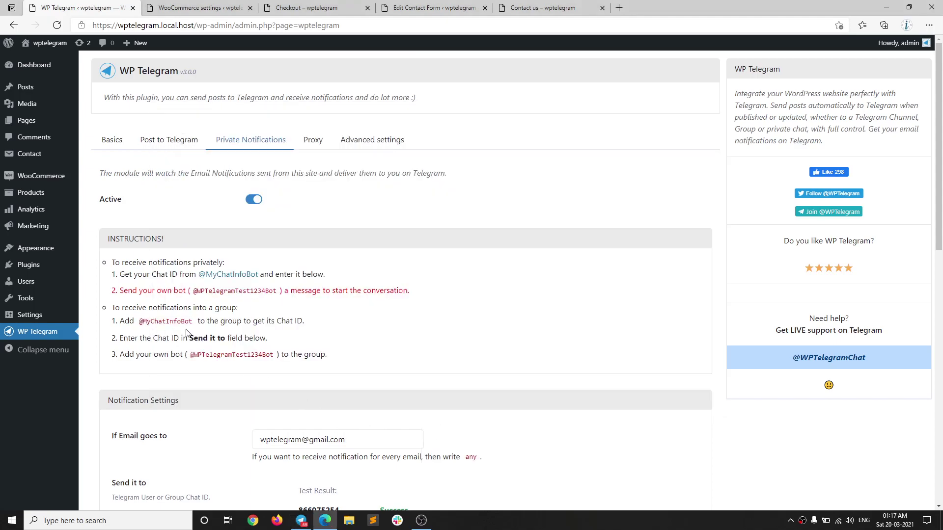
Replace the personal ID in Send it to with the pasted Bot Test Group chat ID
scroll(177, 329, "down", 4)
left_click_drag(177, 334, 121, 332)
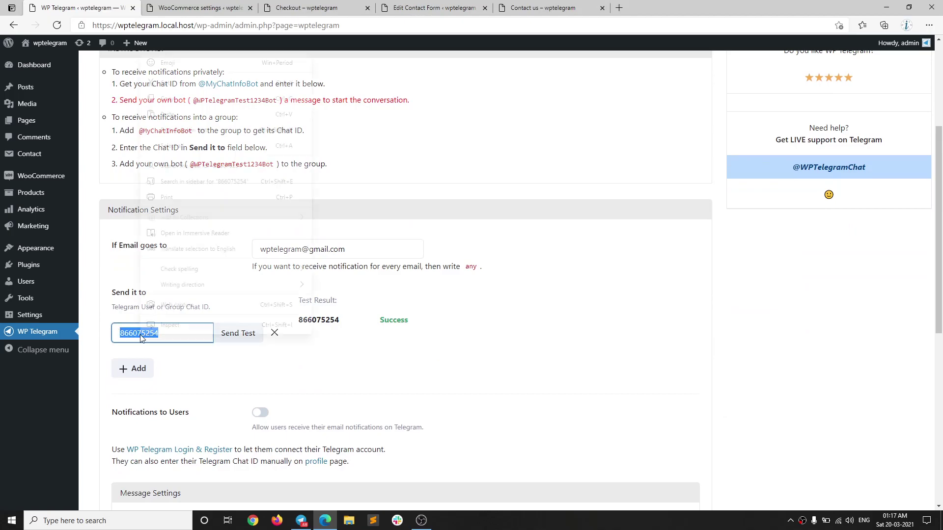
right_click(138, 334)
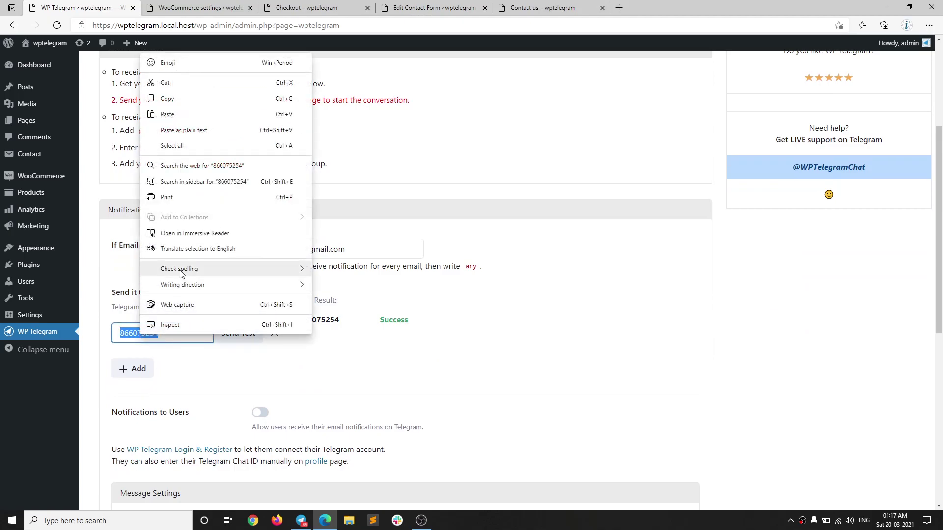
left_click(198, 115)
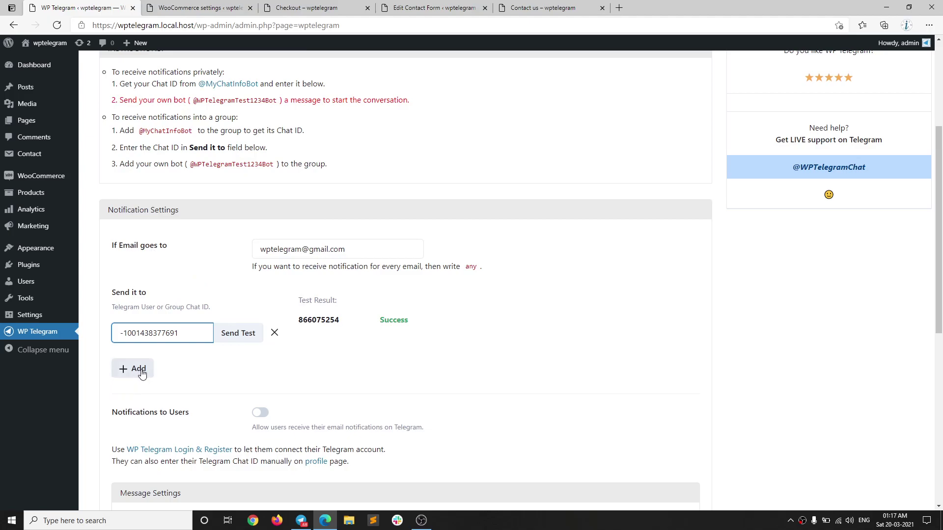
scroll(192, 334, "up", 4)
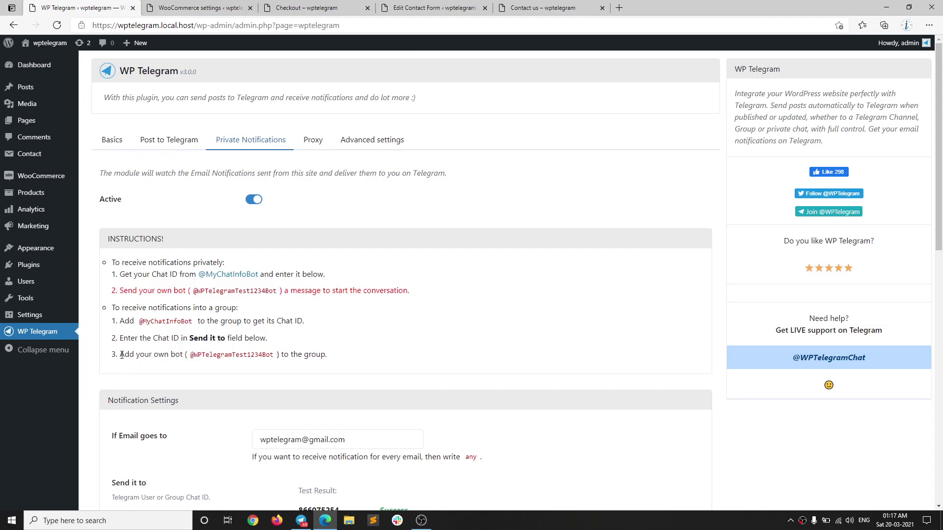
Copy the plugin bot's username from step 3 of the instructions
left_click_drag(189, 359, 274, 363)
right_click(246, 359)
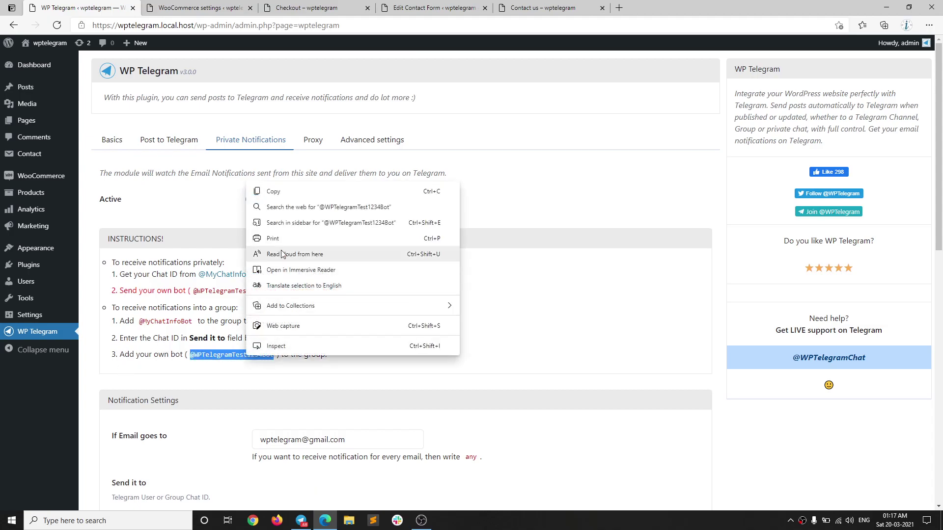
left_click(292, 198)
Add Bot for WP Telegram to Bot Test Group via Add Members
left_click(300, 521)
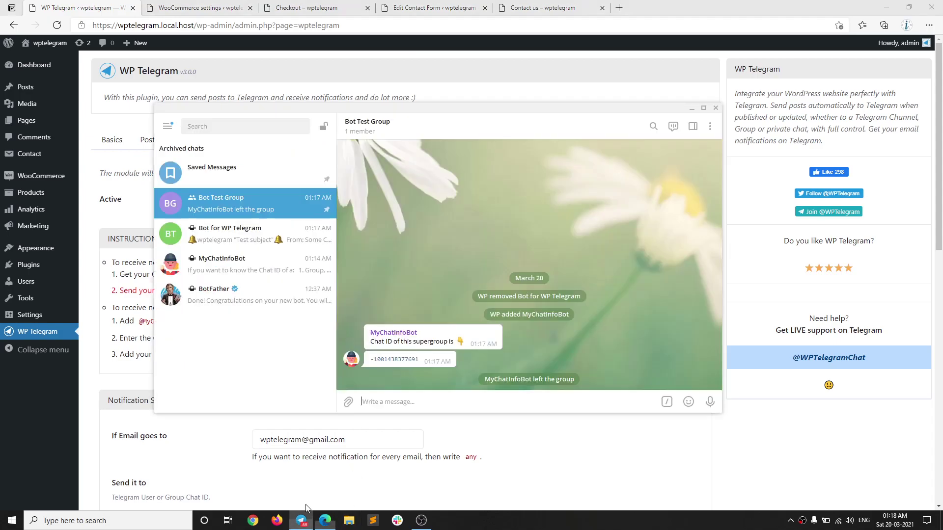
left_click(412, 127)
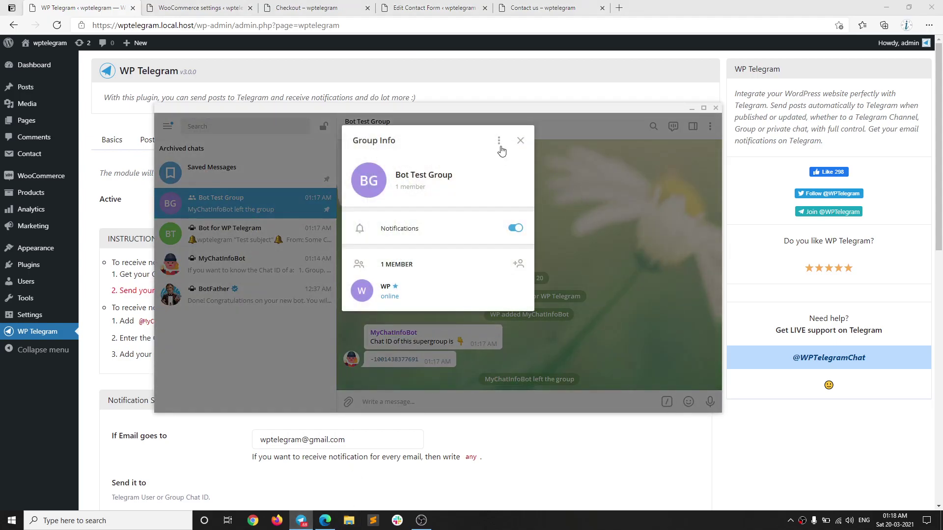
left_click(518, 263)
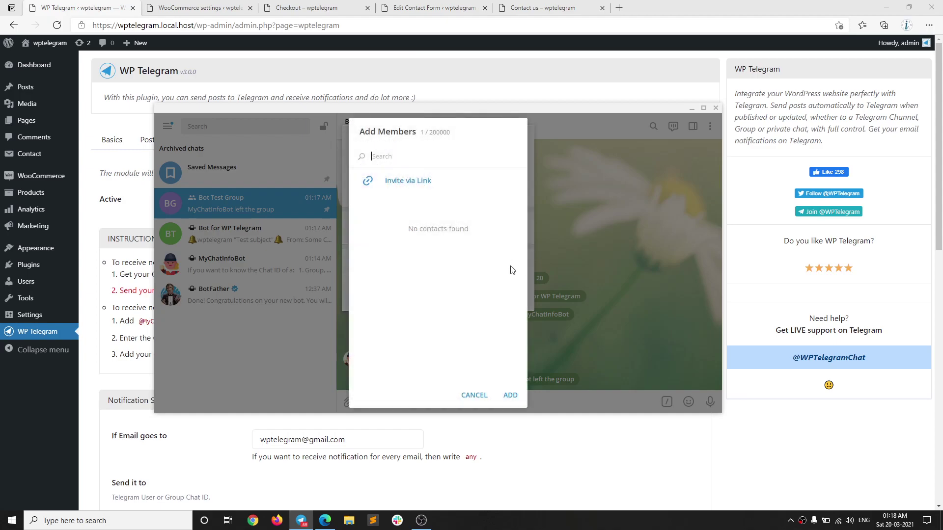
right_click(404, 158)
left_click(414, 238)
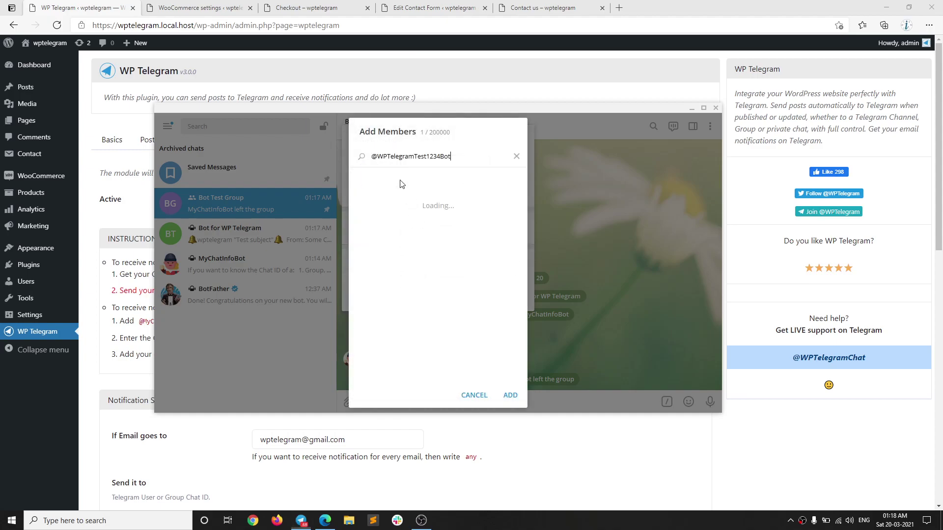
left_click(432, 186)
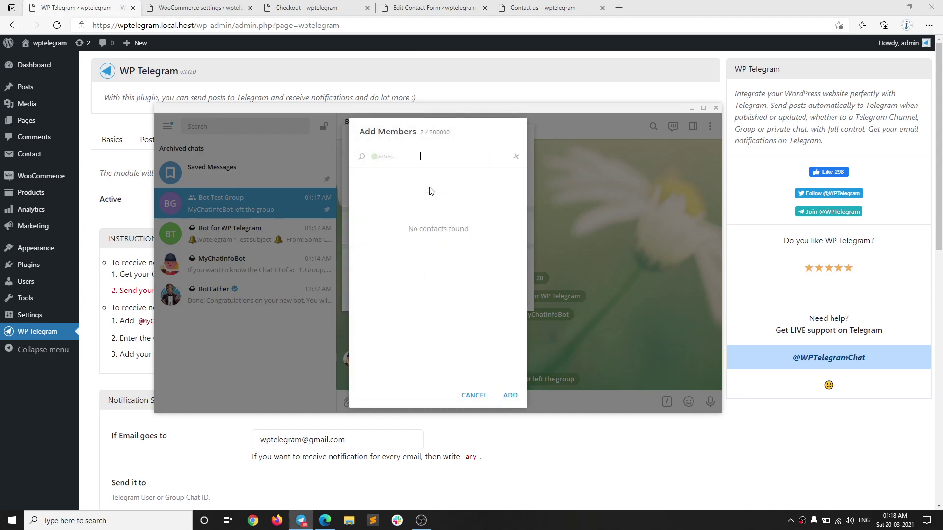
left_click(509, 396)
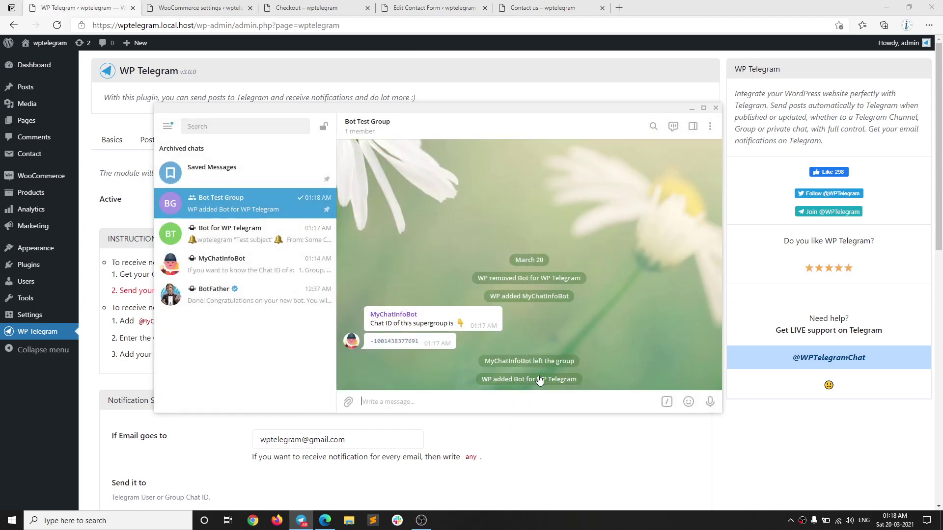
Send a WP Telegram test message to the group chat ID and confirm it arrived
left_click(500, 474)
scroll(295, 393, "down", 5)
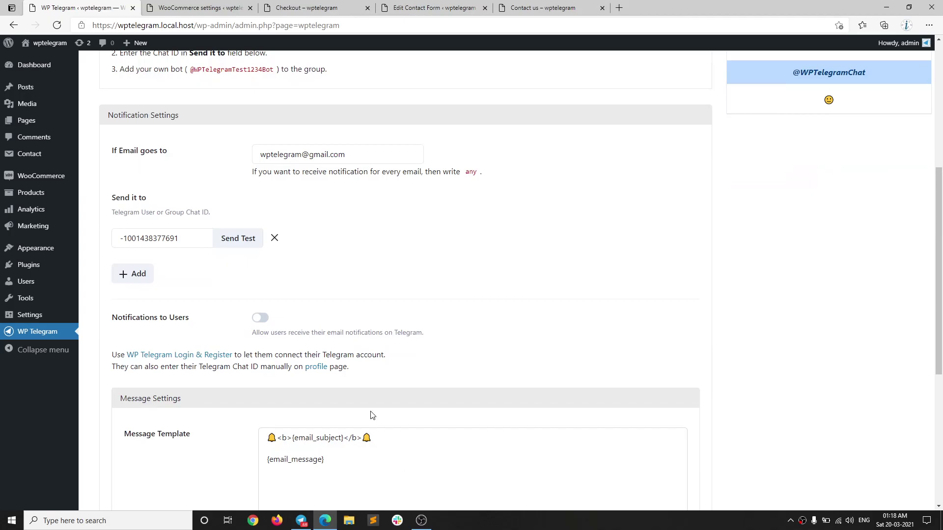
left_click(250, 249)
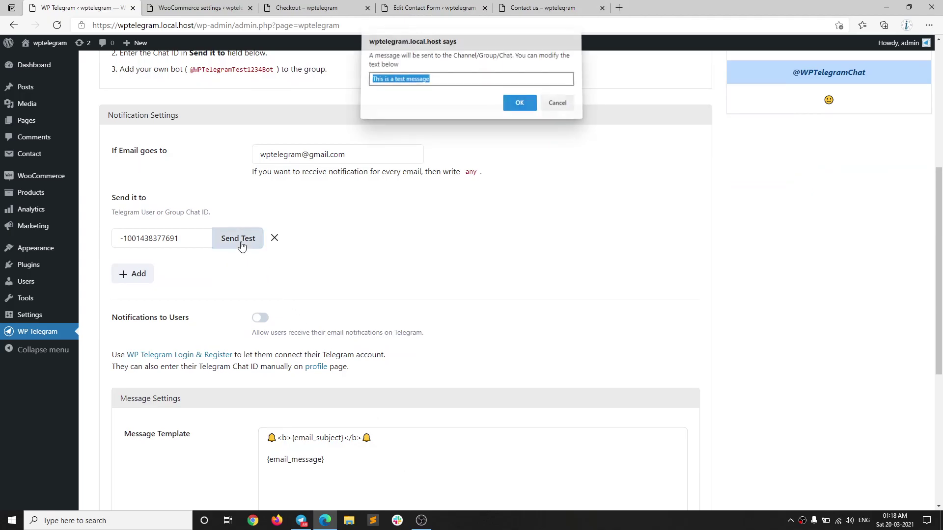
left_click(517, 102)
mouse_move(301, 520)
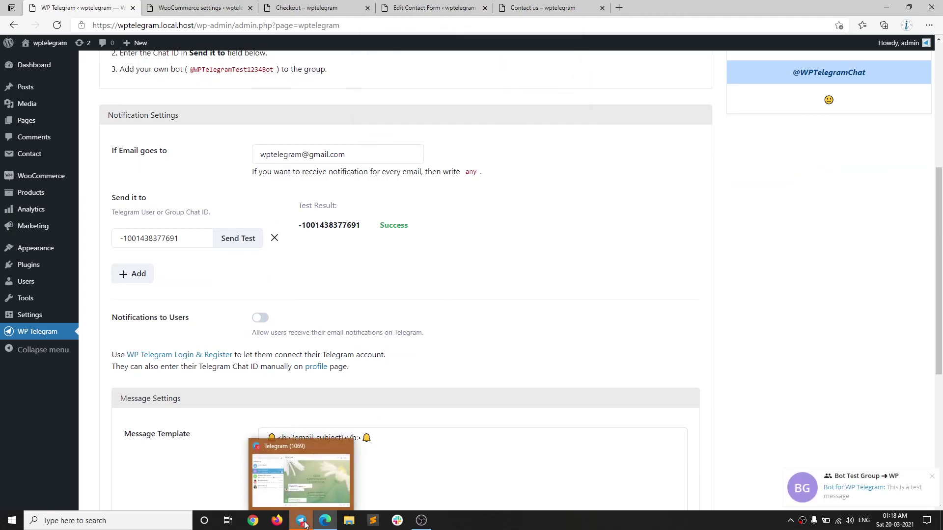
left_click(295, 472)
left_click_drag(374, 377, 442, 378)
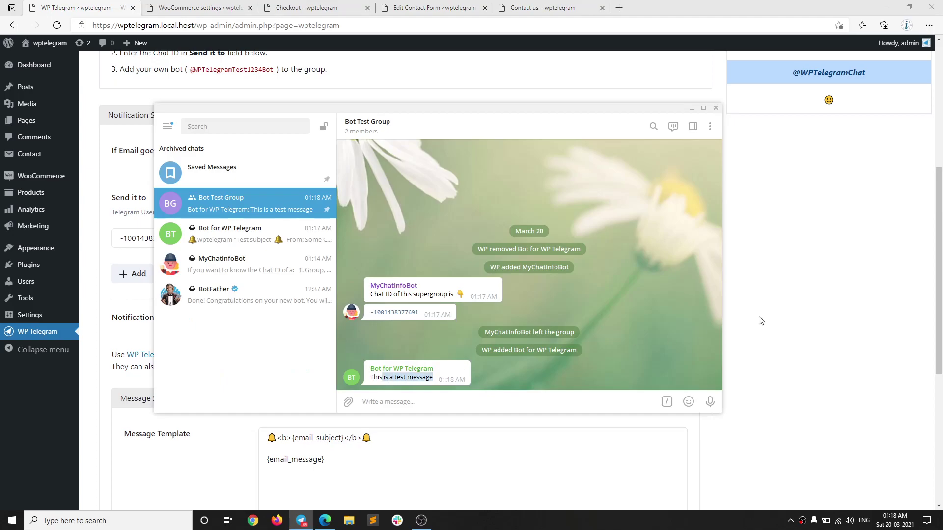
Save the WP Telegram private notification settings
left_click(759, 318)
scroll(156, 381, "down", 5)
left_click(126, 462)
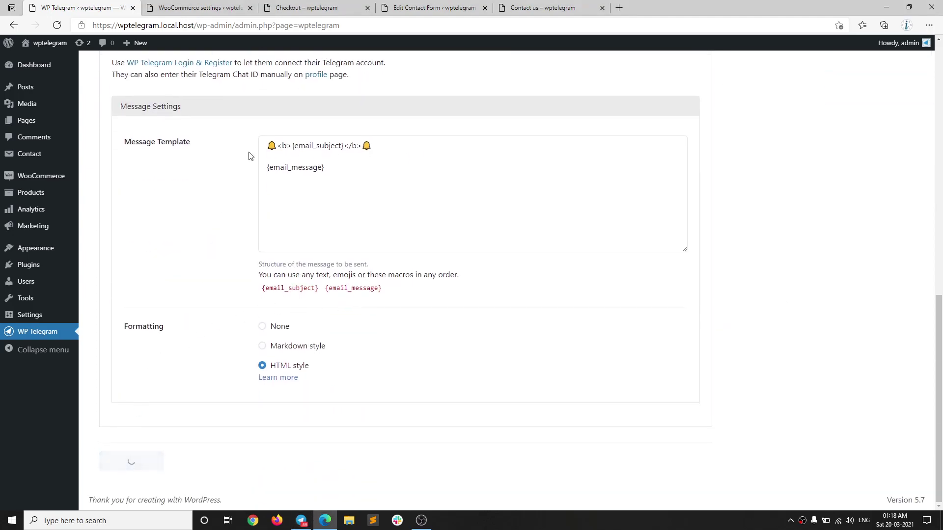
left_click(294, 7)
Go back to Test product, add it to the cart, and view the cart
left_click(14, 26)
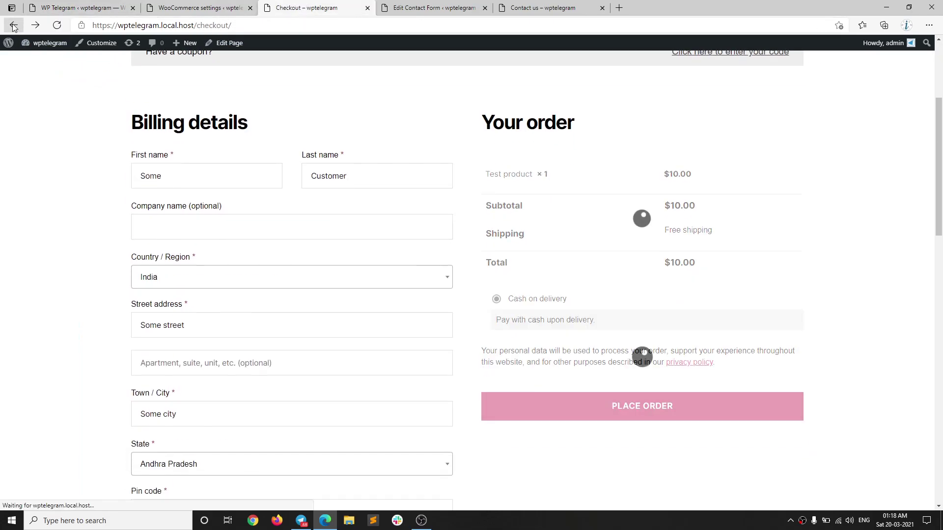
left_click(14, 26)
left_click(14, 26)
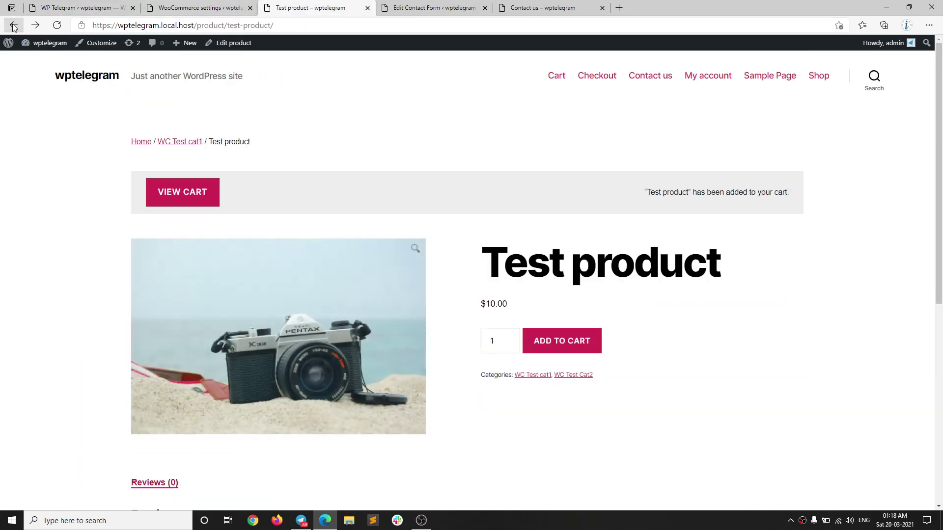
left_click(545, 341)
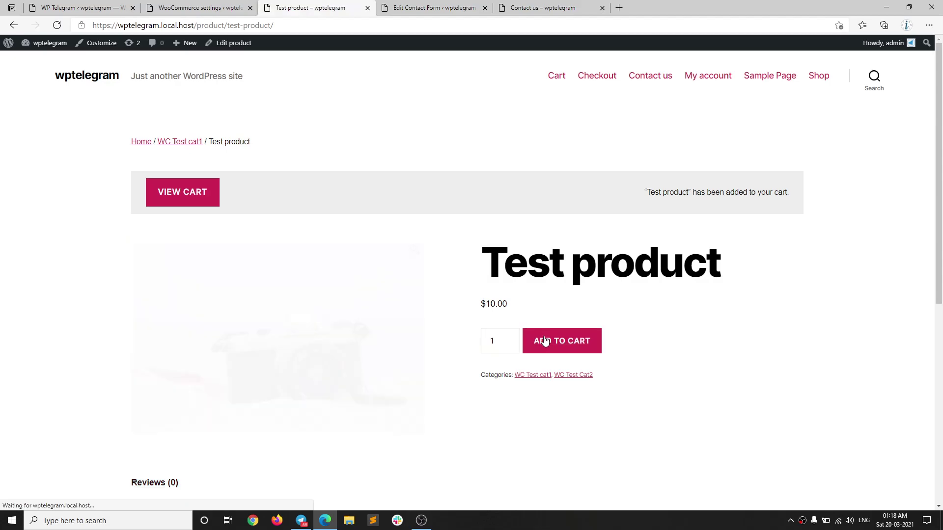
left_click(172, 195)
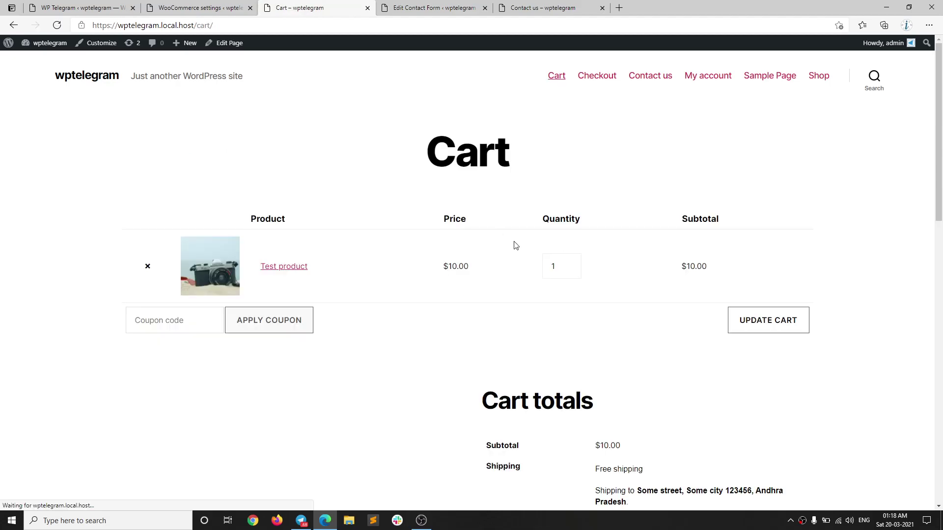
Check out and place the $10.00 order #40
scroll(565, 315, "down", 6)
left_click(593, 303)
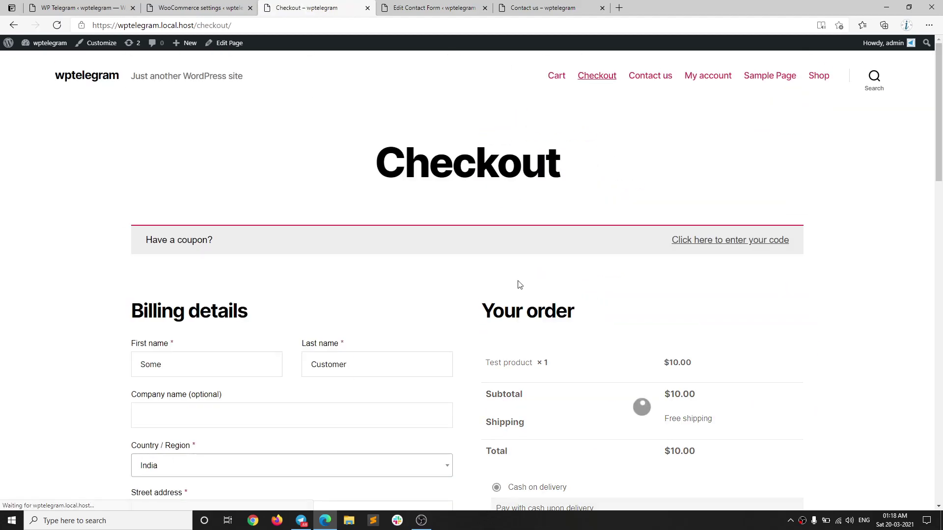
scroll(491, 295, "down", 9)
scroll(453, 305, "up", 4)
left_click(613, 314)
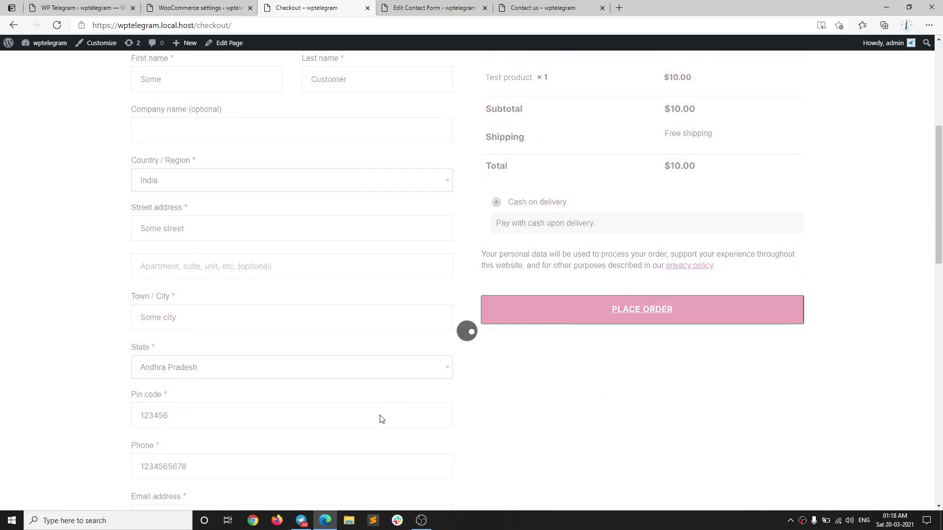
Review the order #40 notification in Bot Test Group on Telegram
mouse_move(301, 519)
left_click(300, 467)
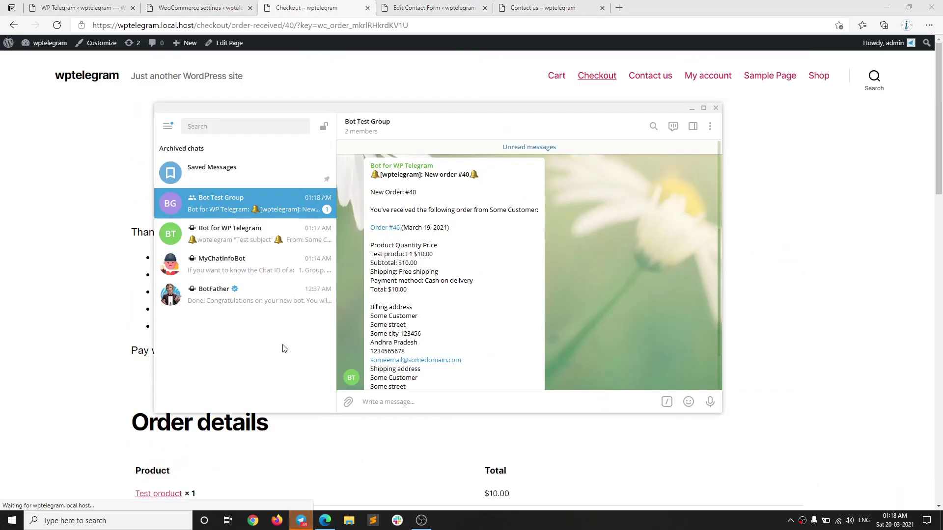
scroll(442, 295, "down", 2)
scroll(442, 294, "up", 4)
left_click_drag(383, 213, 433, 212)
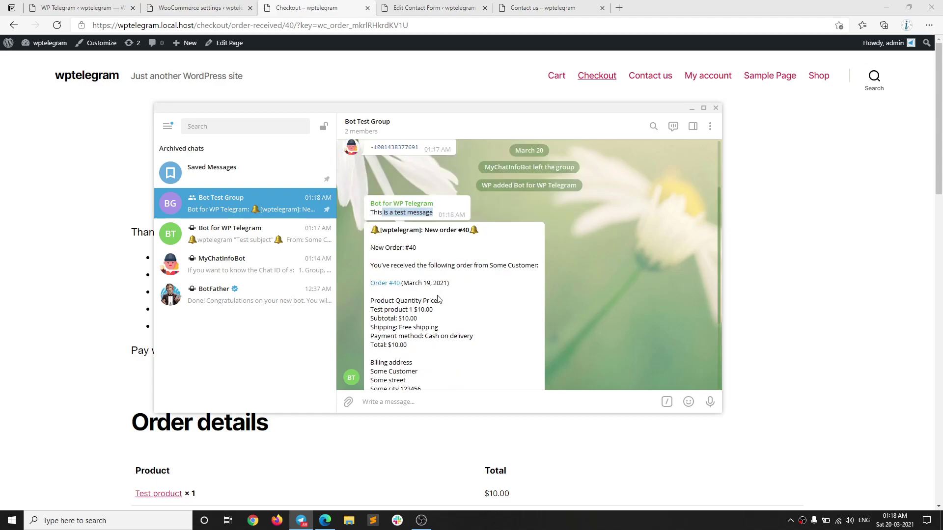
scroll(438, 300, "down", 5)
Send the Contact us form with autofilled name and email, subject 'Test' and body 'Body'
left_click(538, 7)
left_click(361, 155)
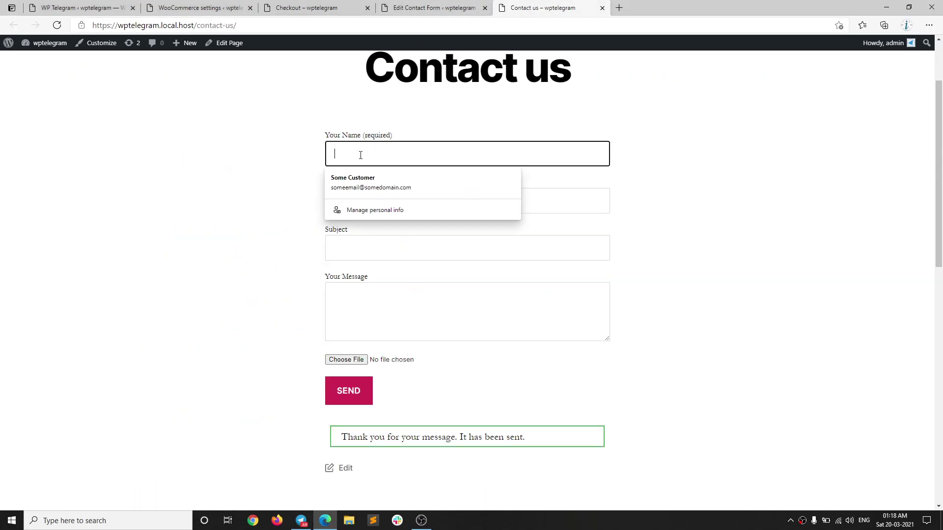
key("Down")
key("Return")
key("Tab")
key("Tab")
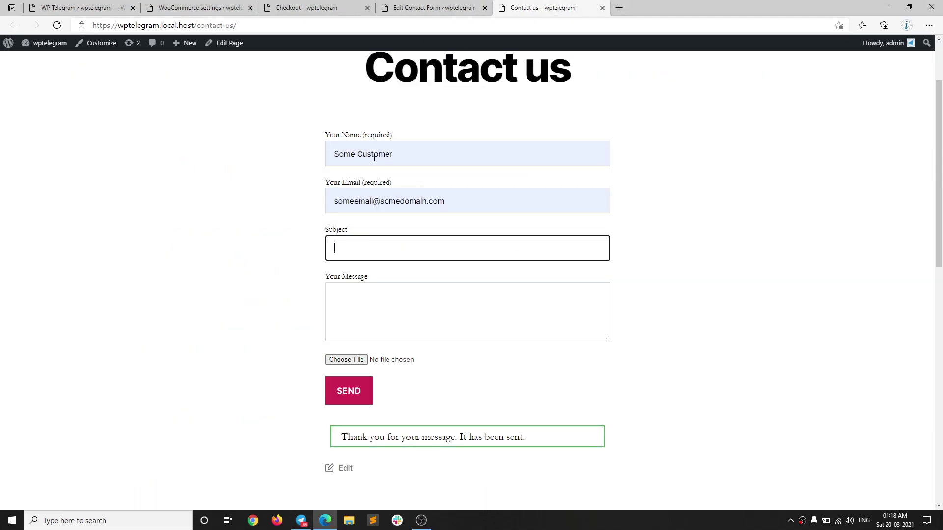
type("Te")
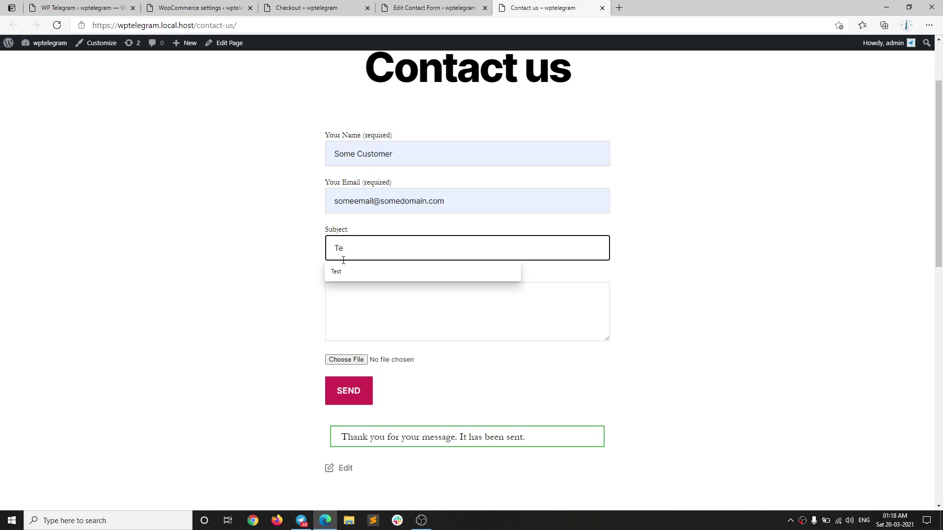
left_click(344, 271)
left_click(344, 309)
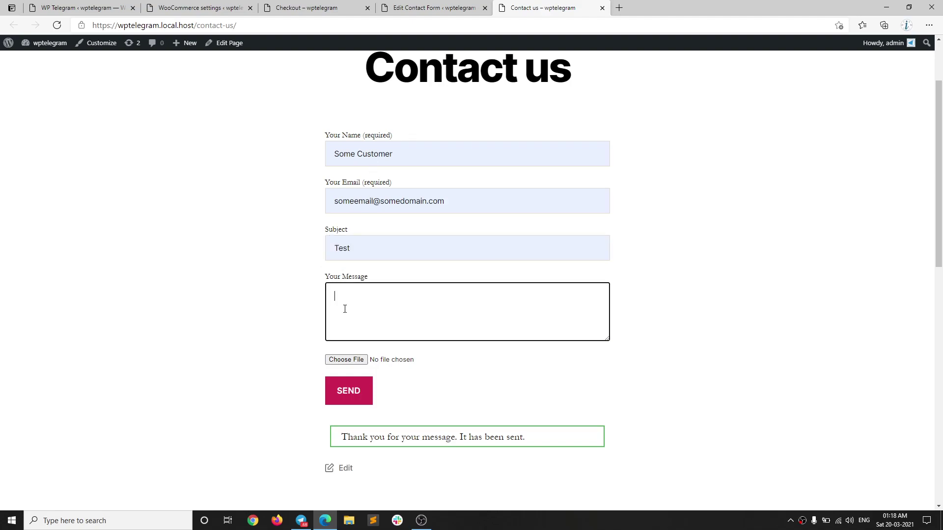
left_click(344, 396)
Check the contact-form notification in Telegram, then return to WP Telegram settings
left_click(300, 520)
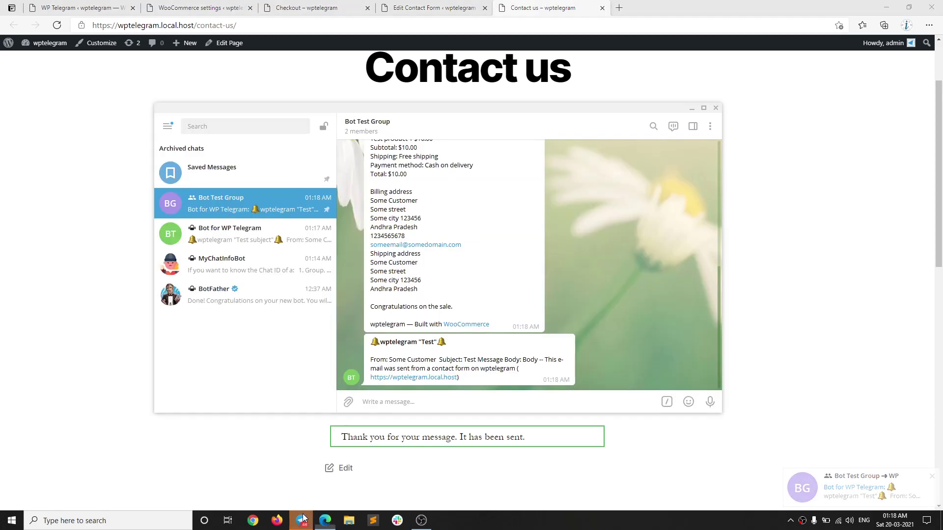
left_click_drag(371, 362, 527, 376)
left_click(78, 7)
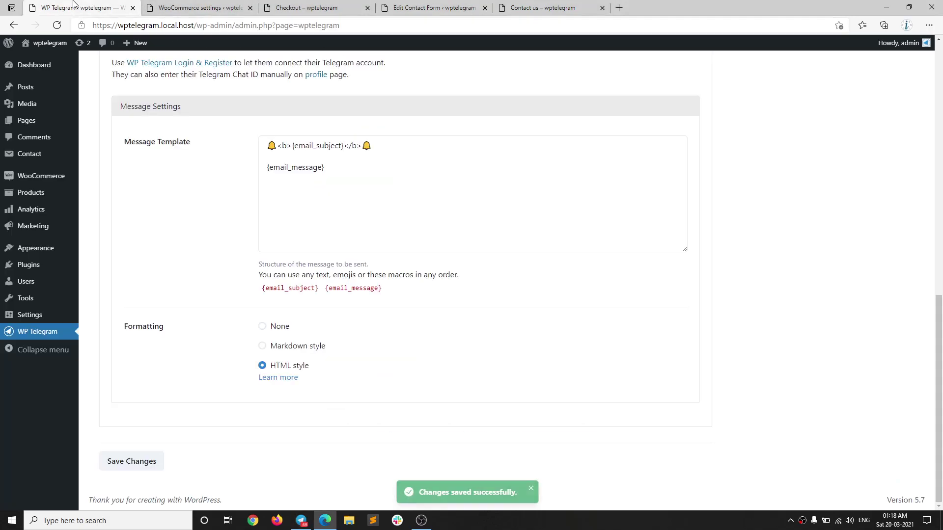
scroll(271, 174, "up", 10)
scroll(239, 164, "up", 2)
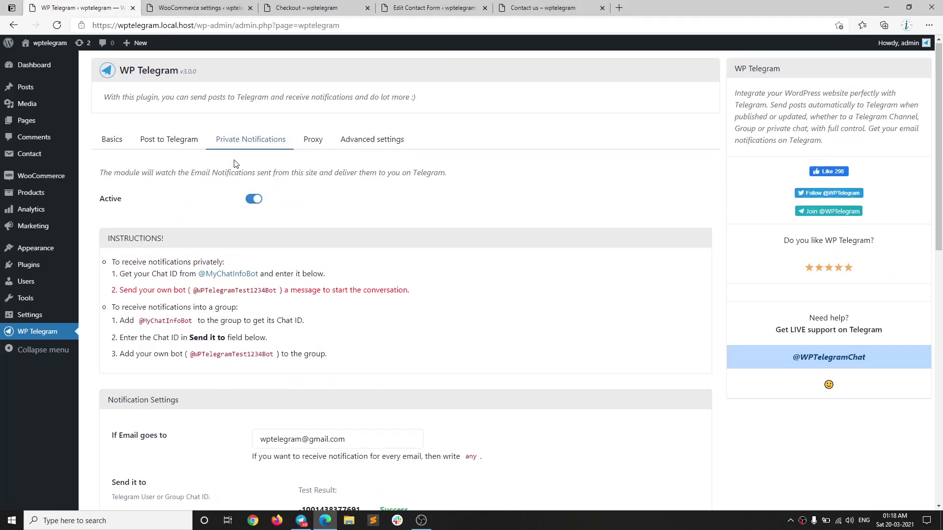
scroll(256, 199, "down", 8)
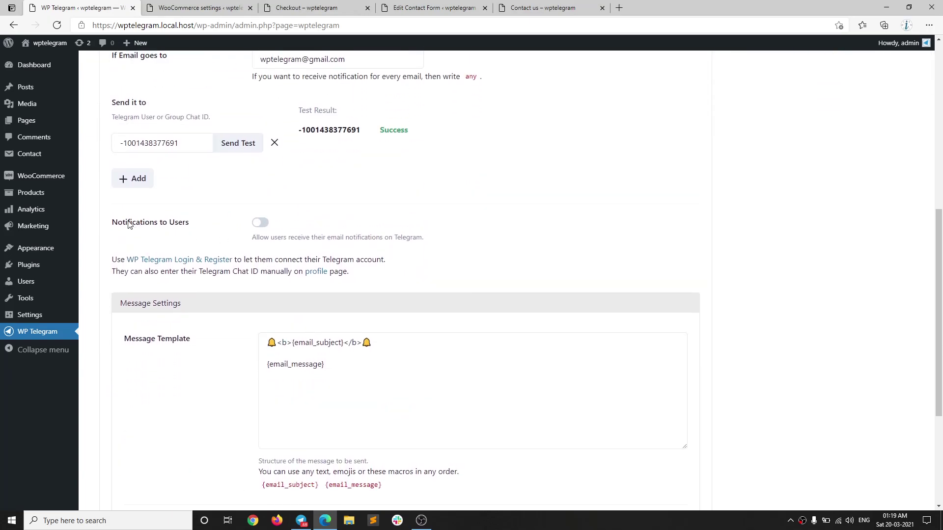
left_click_drag(117, 225, 204, 229)
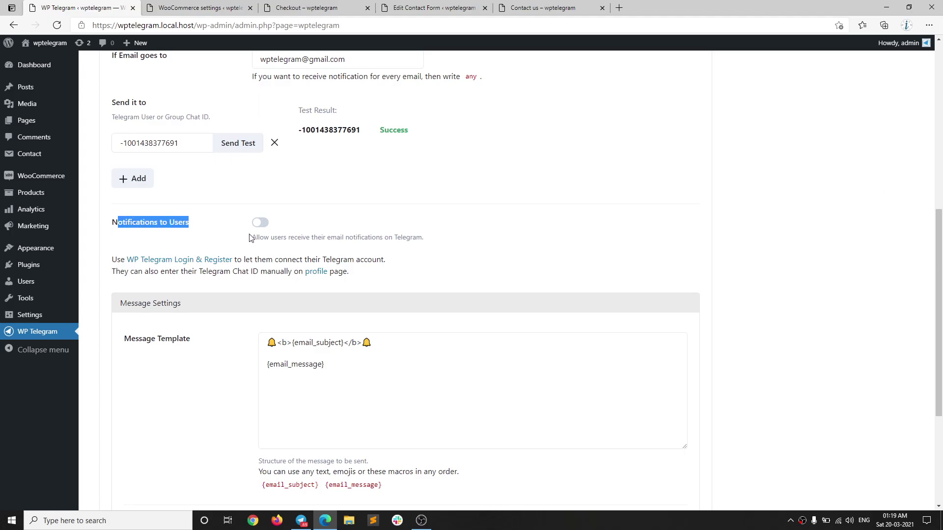
left_click(290, 252)
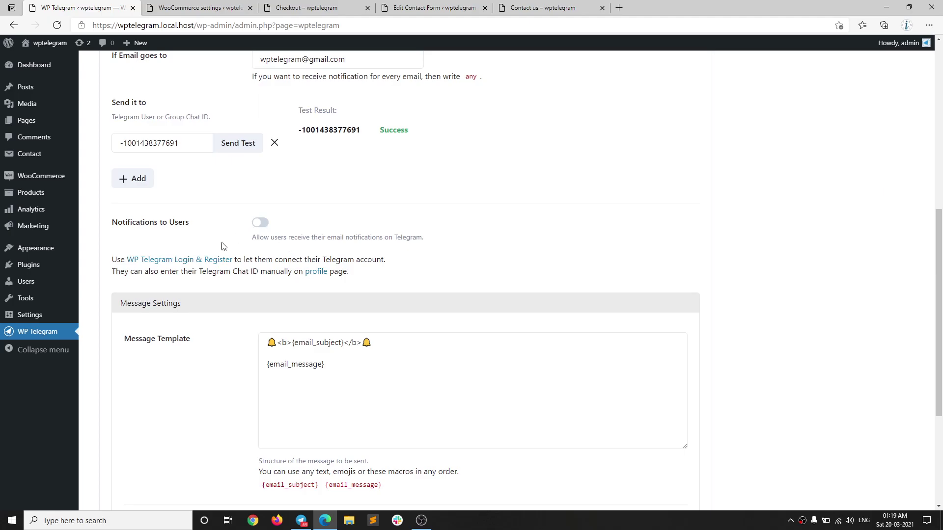
Open the WP Telegram Login & Register plugin page on WordPress.org, then return to settings
left_click(185, 260)
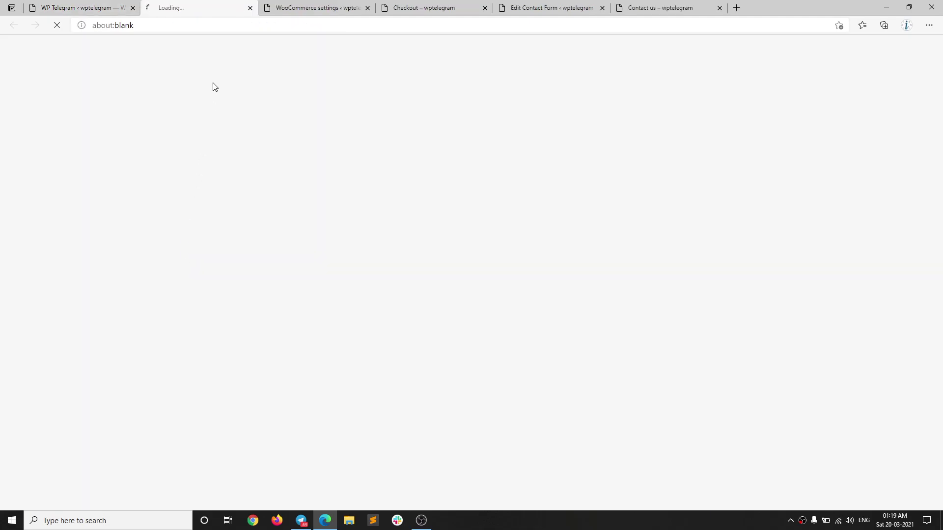
scroll(389, 313, "down", 2)
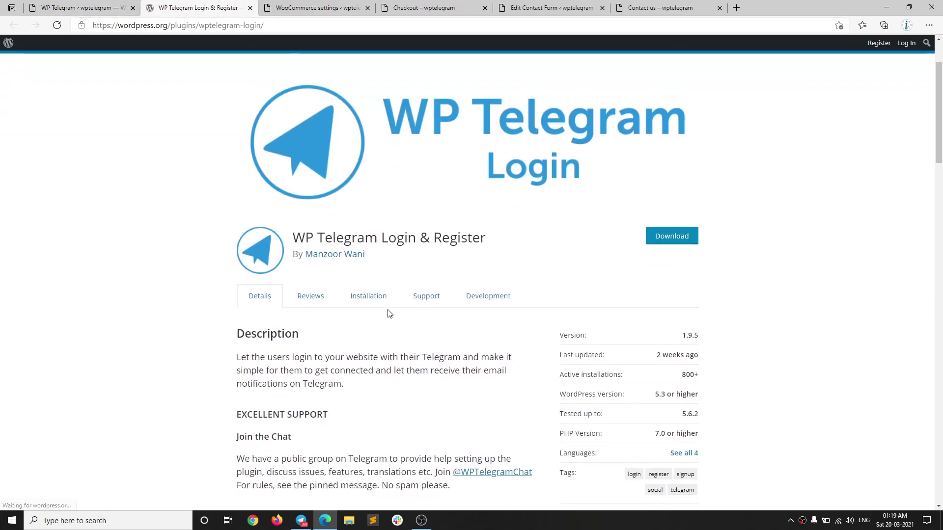
left_click_drag(294, 231, 494, 227)
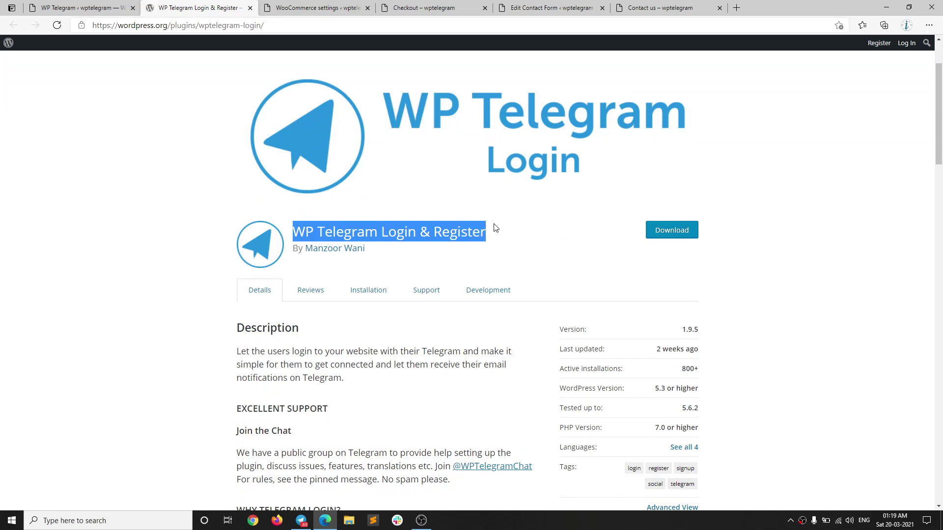
left_click(79, 8)
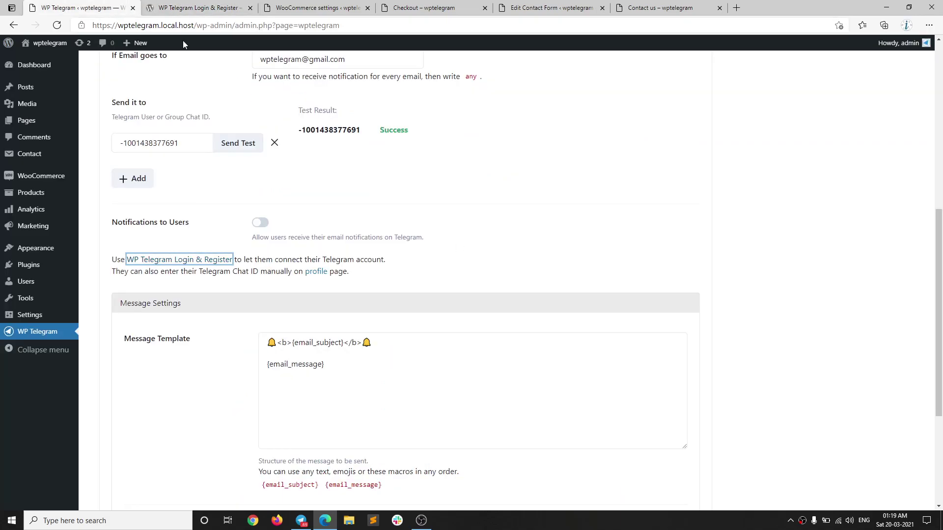
Turn on the Notifications to Users toggle in WP Telegram Notification Settings
left_click(265, 275)
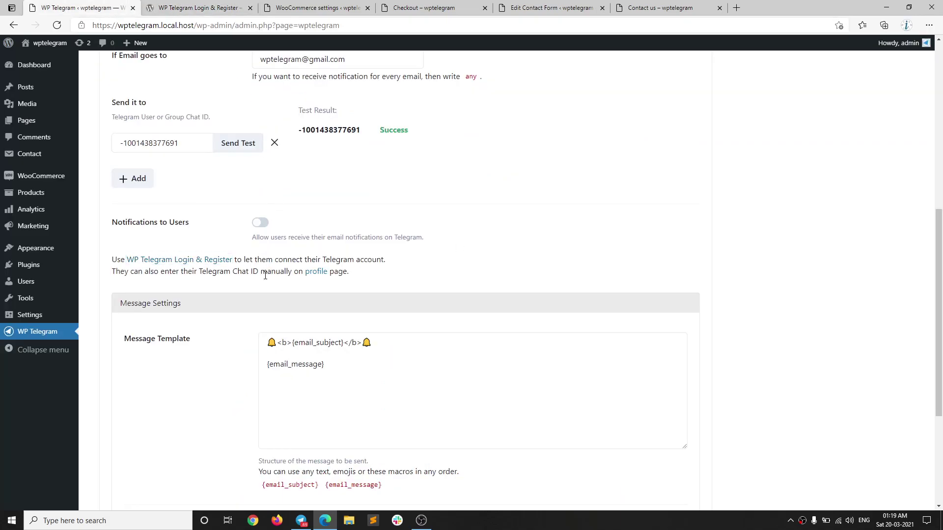
left_click(261, 224)
scroll(300, 267, "down", 4)
scroll(214, 291, "up", 4)
scroll(214, 291, "up", 4)
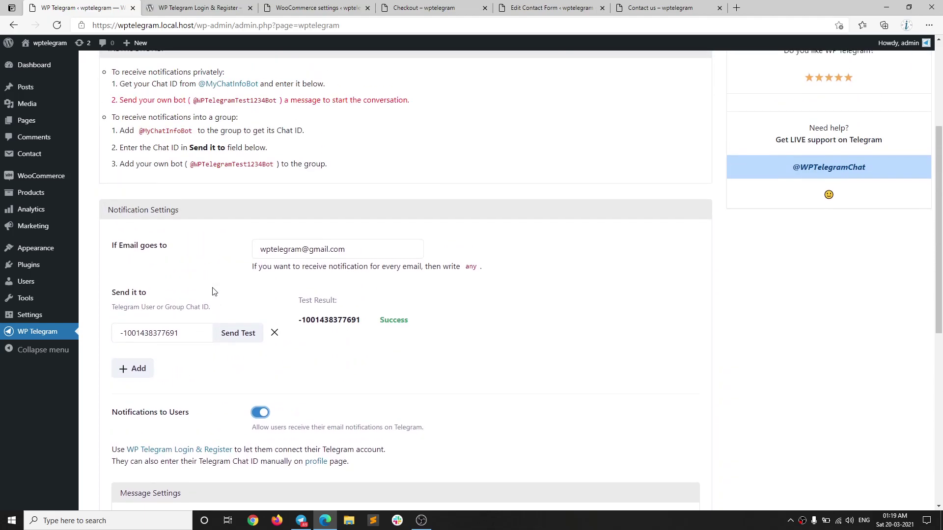